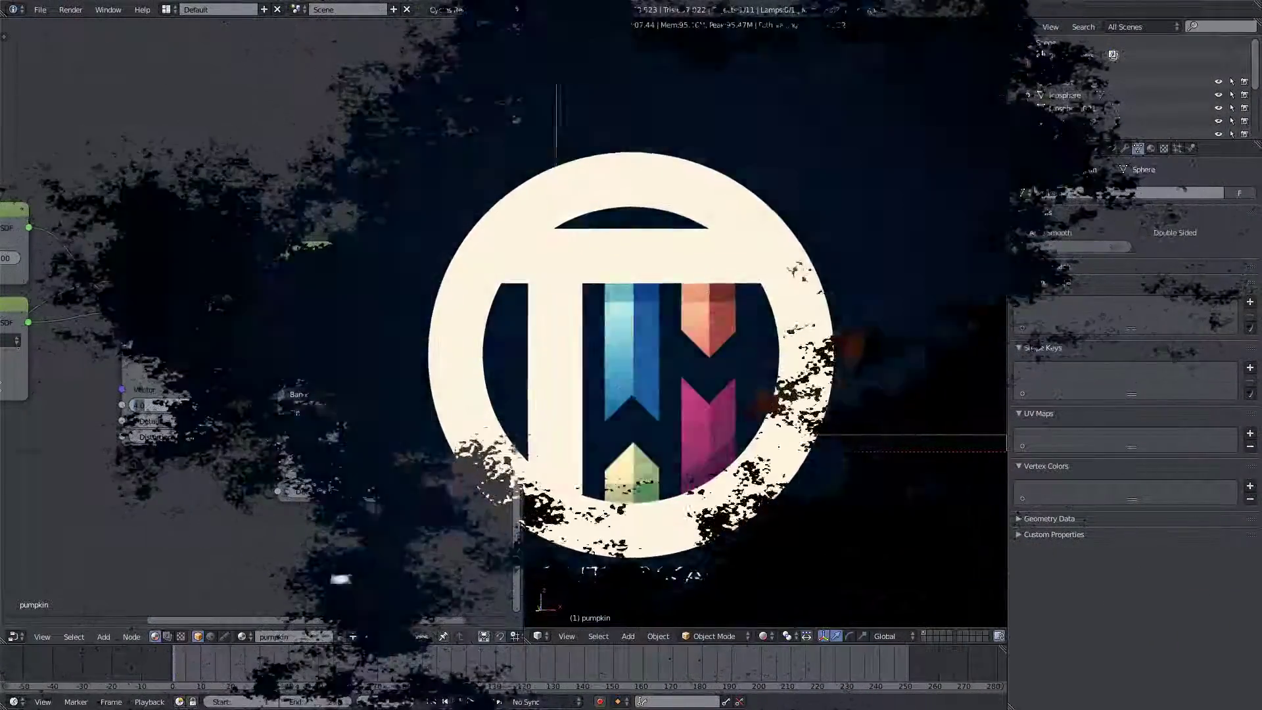
# Step: Set the pumpkin material's Noise Texture scale to 2 and its detail to 10
pyautogui.press('Return')
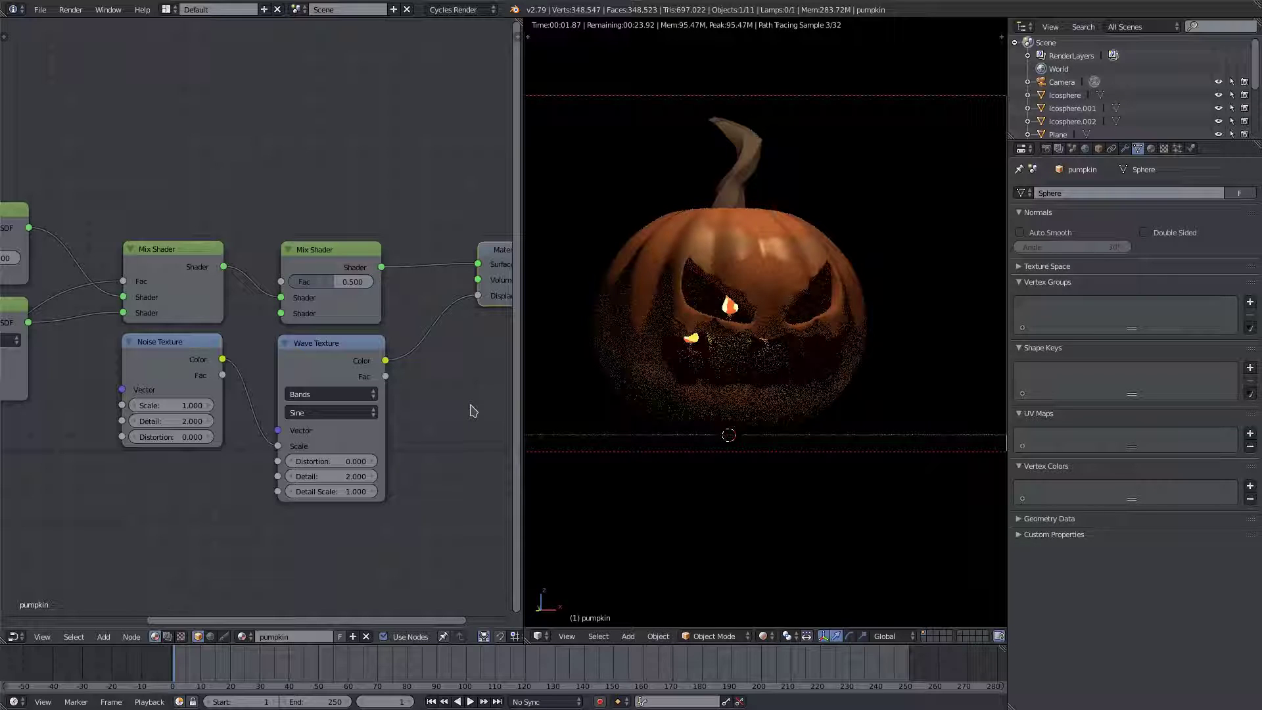
pyautogui.click(197, 405)
pyautogui.write('2')
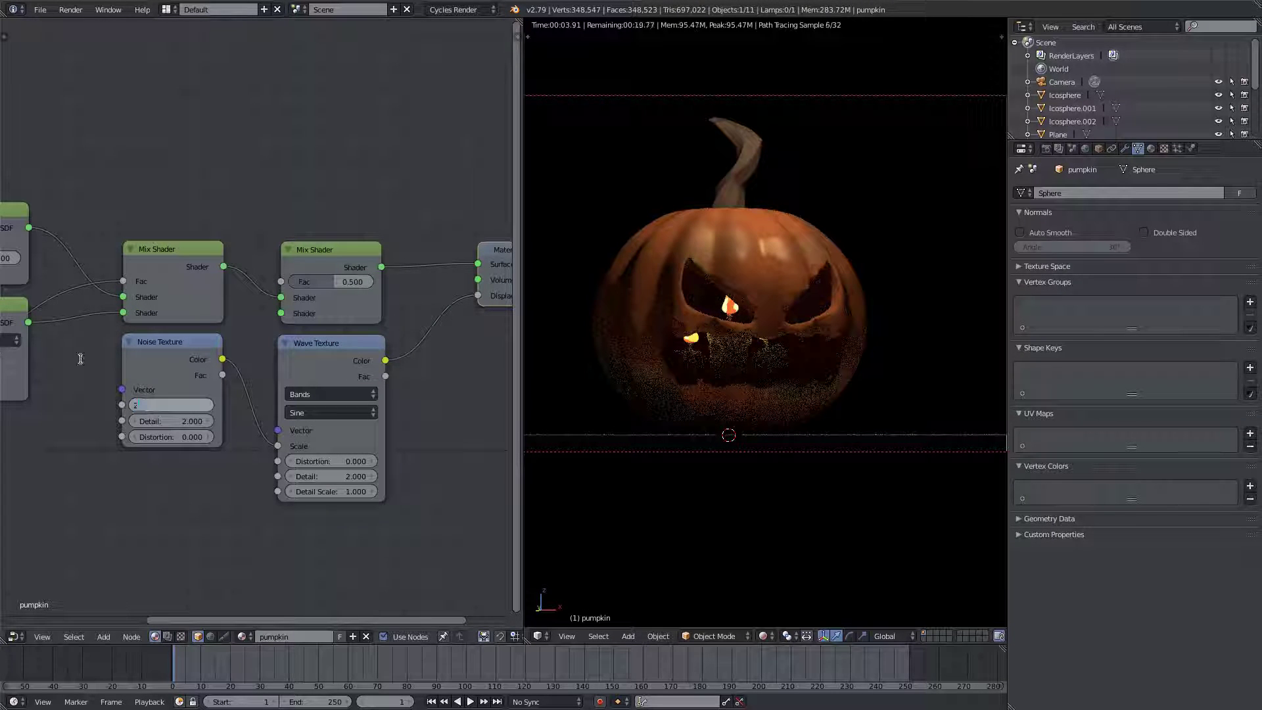
pyautogui.press('Tab')
pyautogui.write('10')
pyautogui.press('Return')
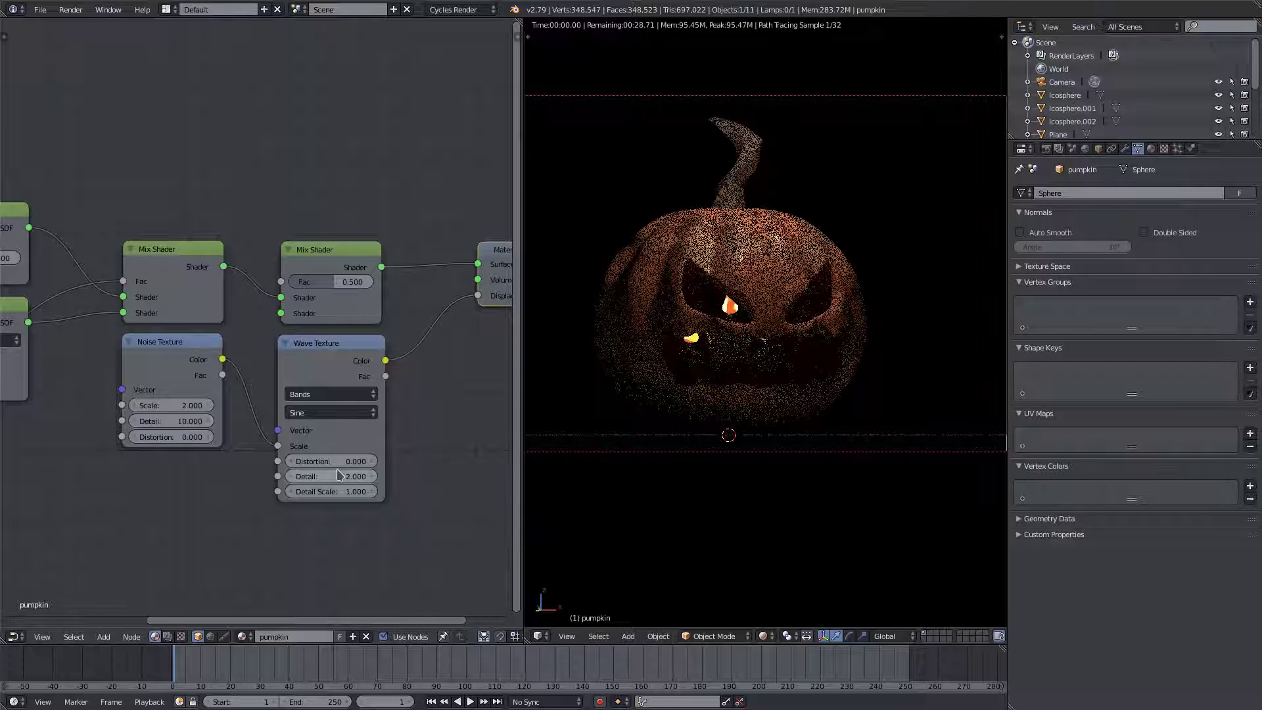
# Step: Set the pumpkin material's Wave Texture detail to 10
pyautogui.click(337, 476)
pyautogui.write('10')
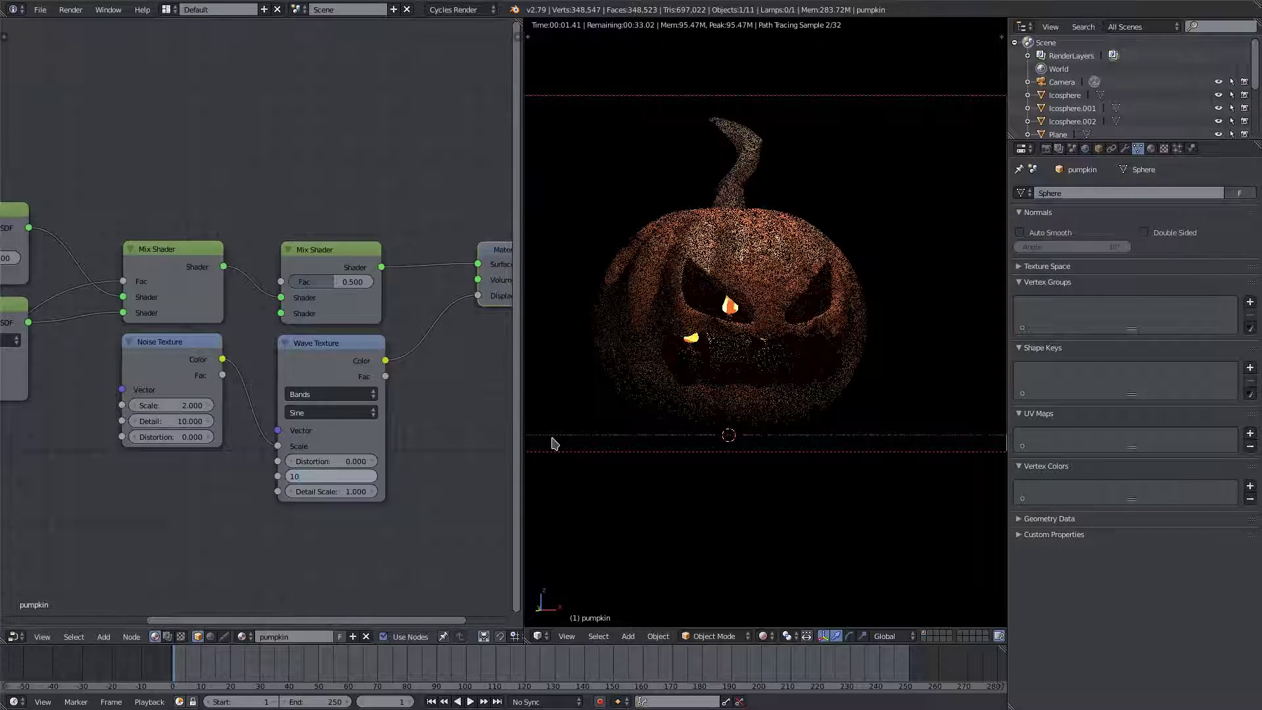
pyautogui.press('Return')
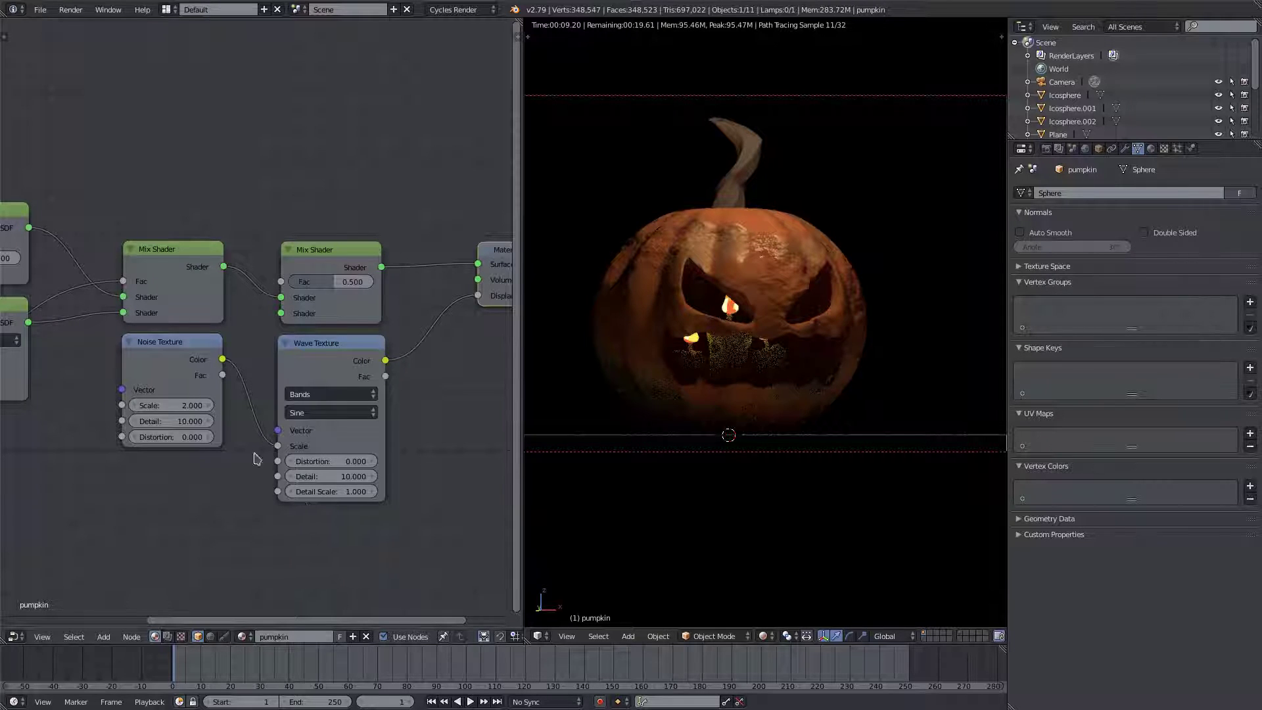
# Step: Add a Fresnel node and connect its Fac output to the Fac input of the final Mix Shader
pyautogui.moveTo(188, 468); pyautogui.dragTo(264, 463, button='middle')
pyautogui.scroll(-4, 406, 473)
pyautogui.moveTo(175, 421); pyautogui.dragTo(202, 406, button='middle')
pyautogui.scroll(4, 191, 387)
pyautogui.moveTo(175, 363); pyautogui.dragTo(513, 388, button='middle')
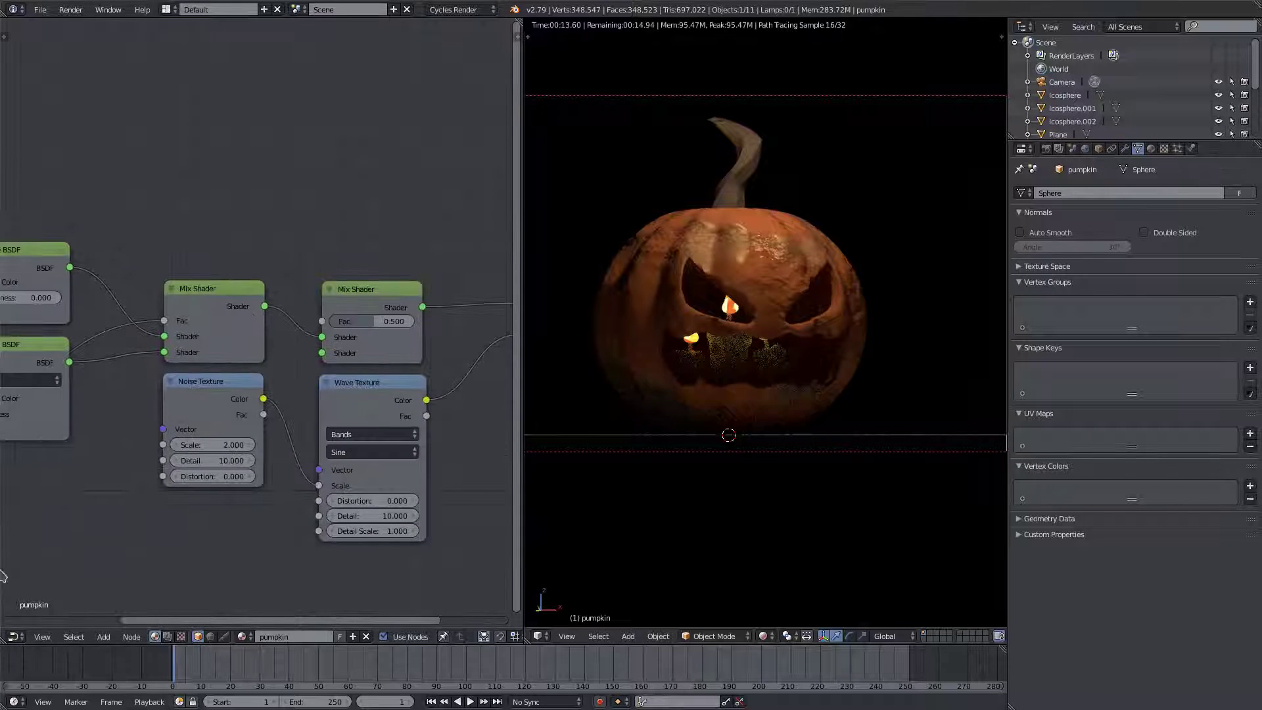
pyautogui.click(103, 637)
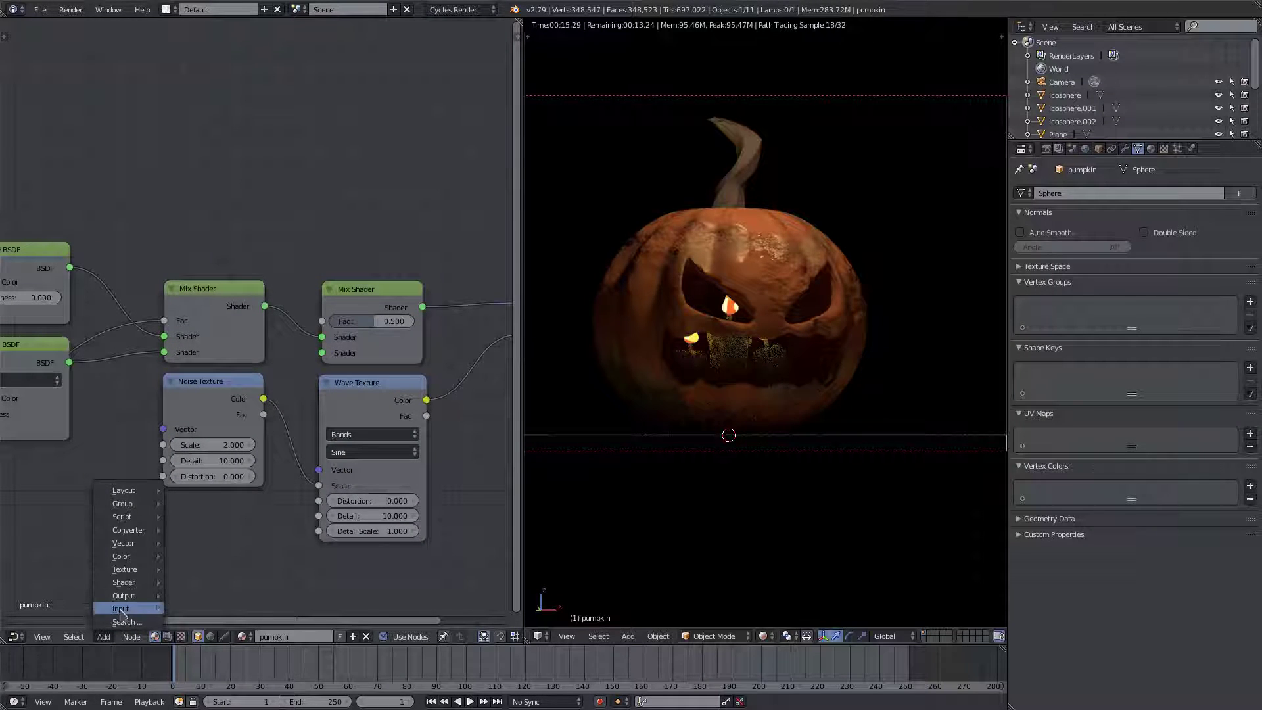
pyautogui.moveTo(120, 611)
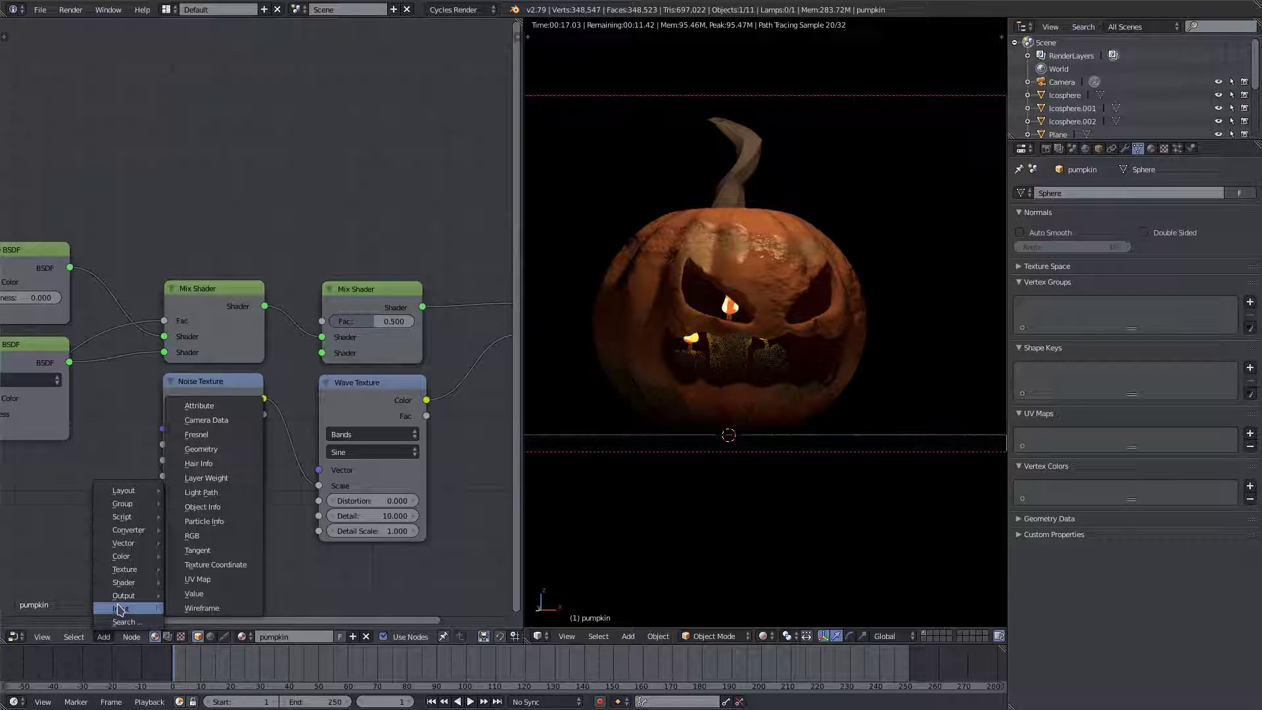
pyautogui.click(196, 434)
pyautogui.click(287, 225)
pyautogui.moveTo(258, 230); pyautogui.dragTo(292, 260)
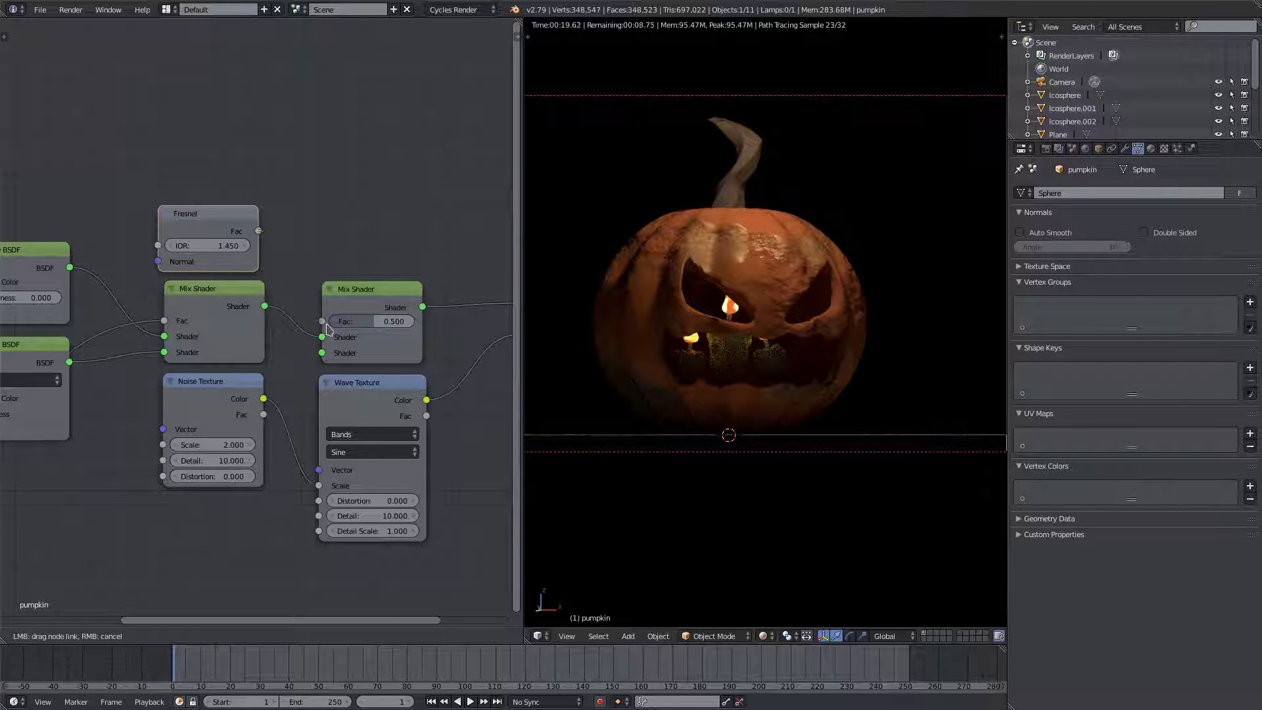
pyautogui.moveTo(327, 328); pyautogui.dragTo(322, 321)
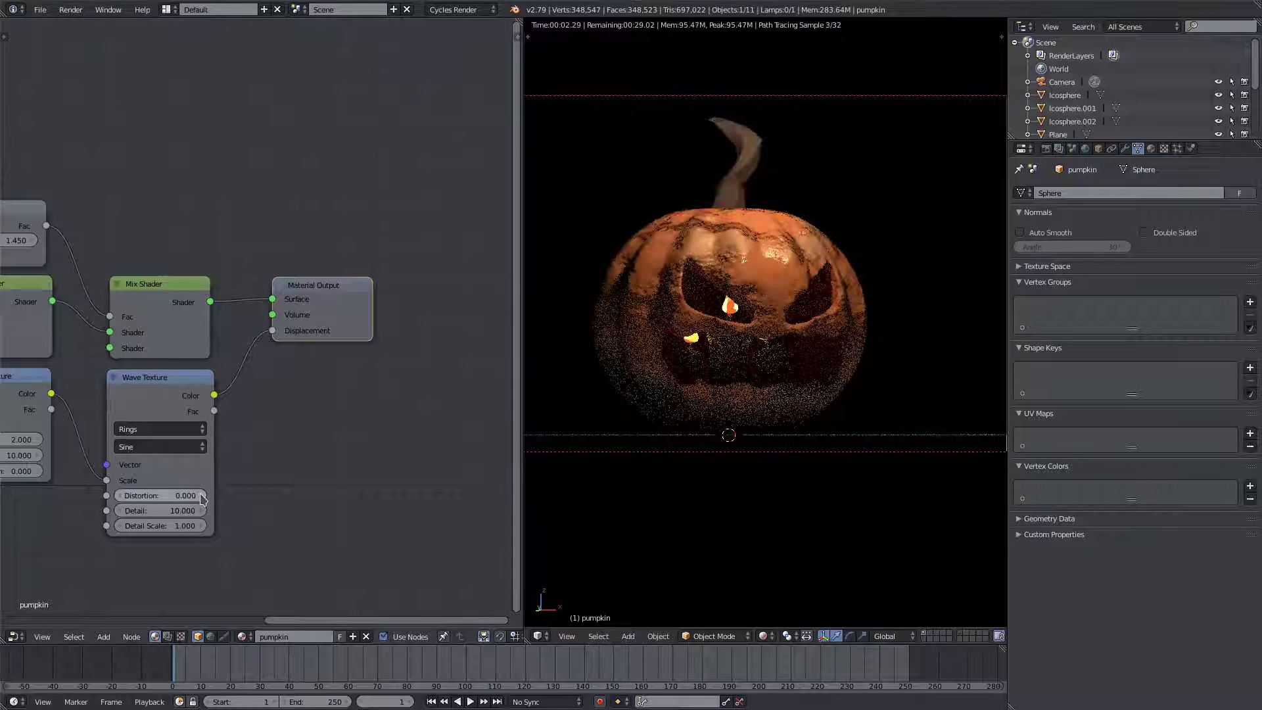
# Step: Set the pumpkin's Wave Texture distortion to 0.2 and its detail scale to 2
pyautogui.click(202, 496)
pyautogui.click(203, 496)
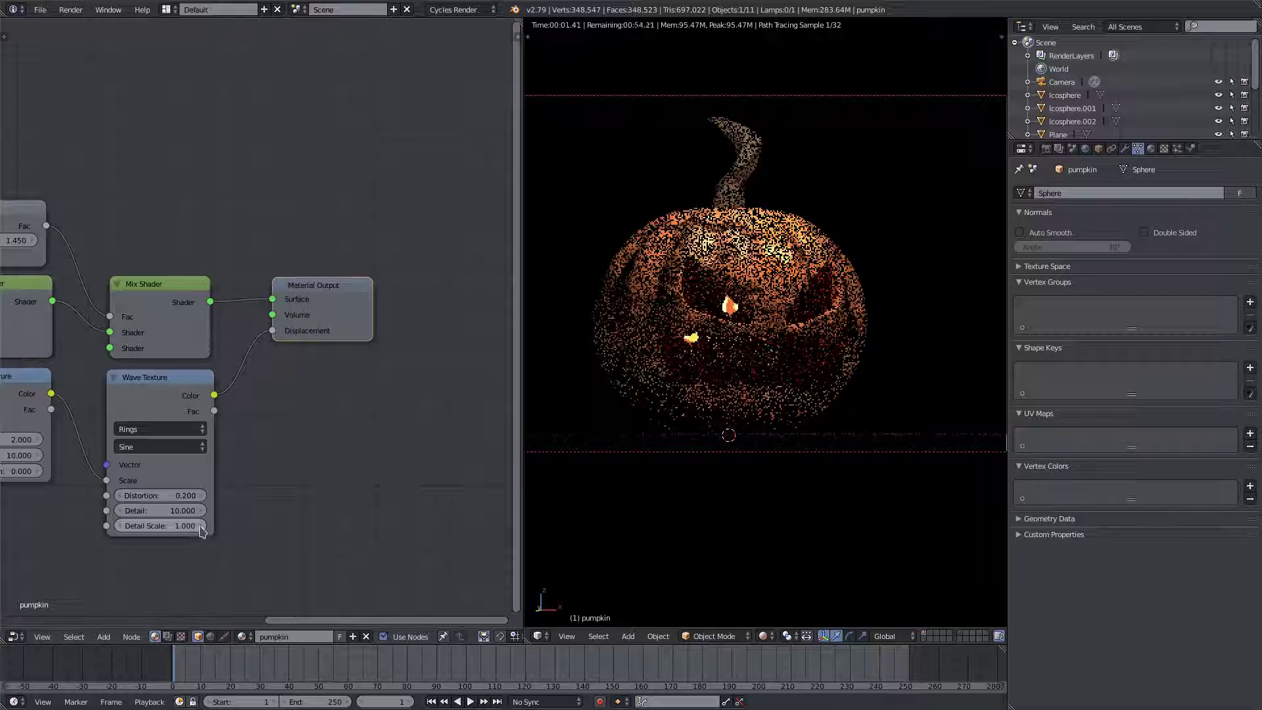
pyautogui.click(164, 524)
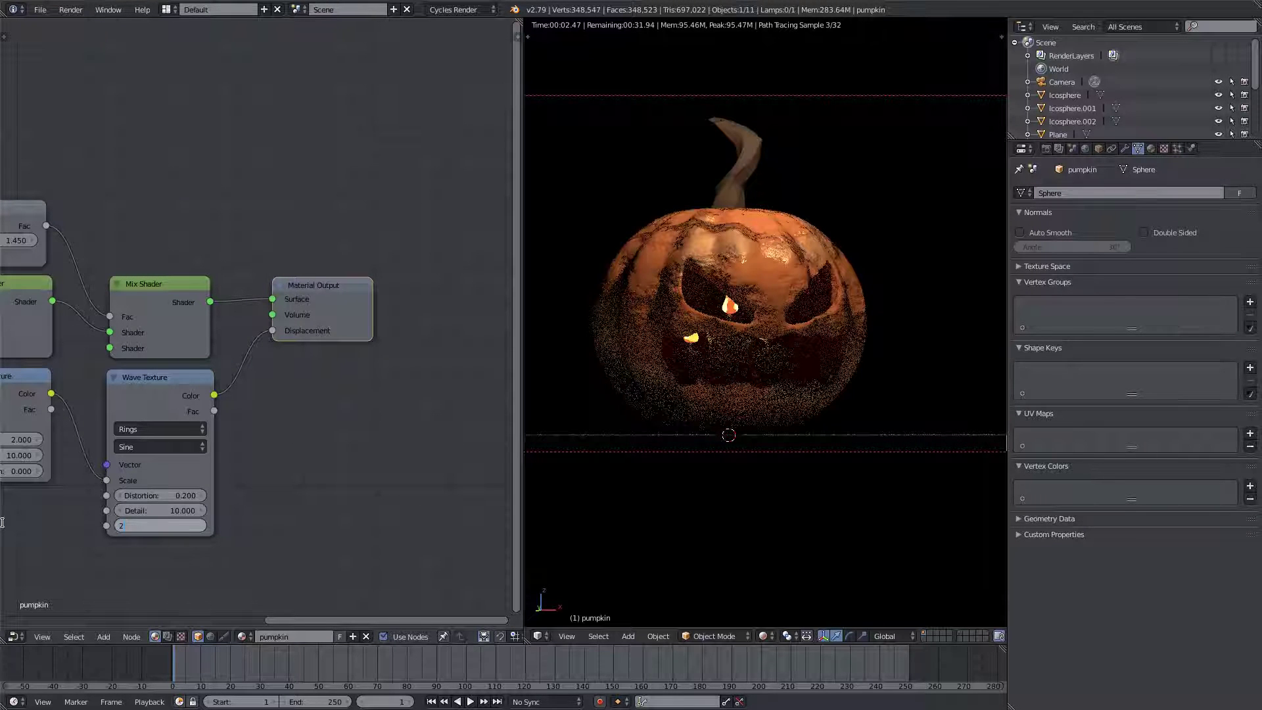
pyautogui.press('Return')
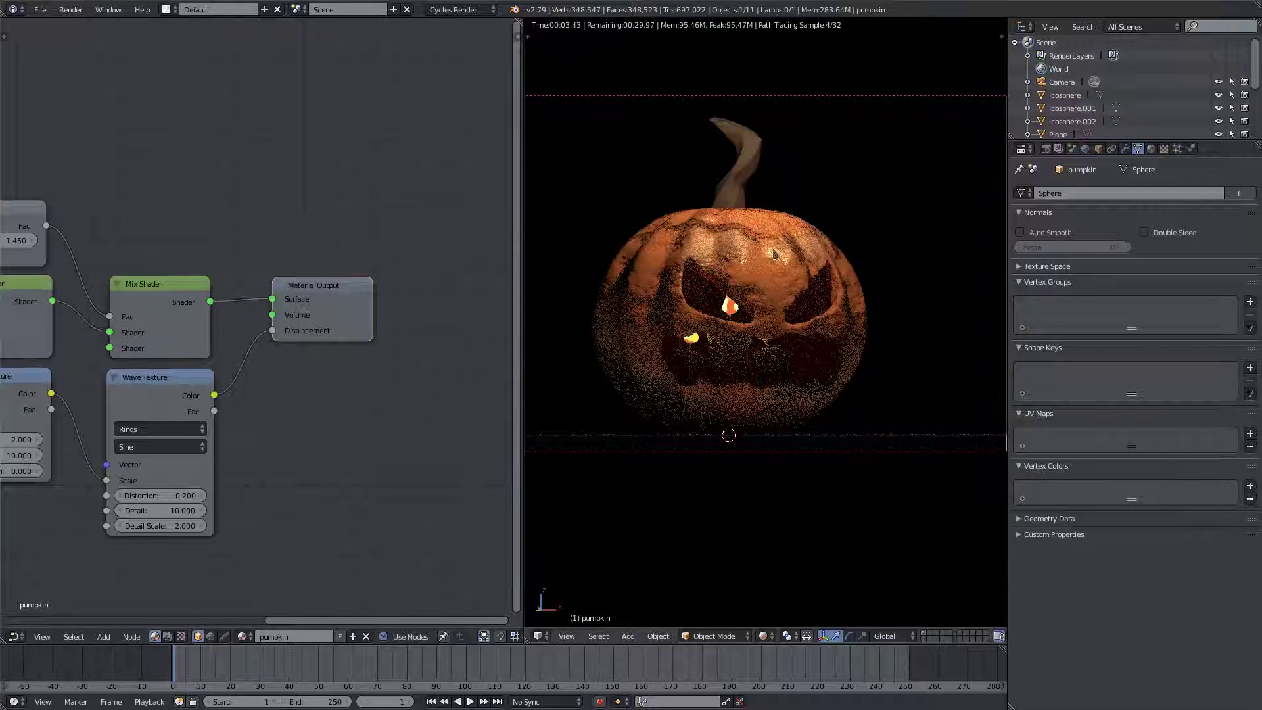
# Step: Select the pumpkin's stem and add a Noise Texture to its material, with its color driving the Material Output's displacement
pyautogui.moveTo(329, 516); pyautogui.dragTo(172, 515, button='middle')
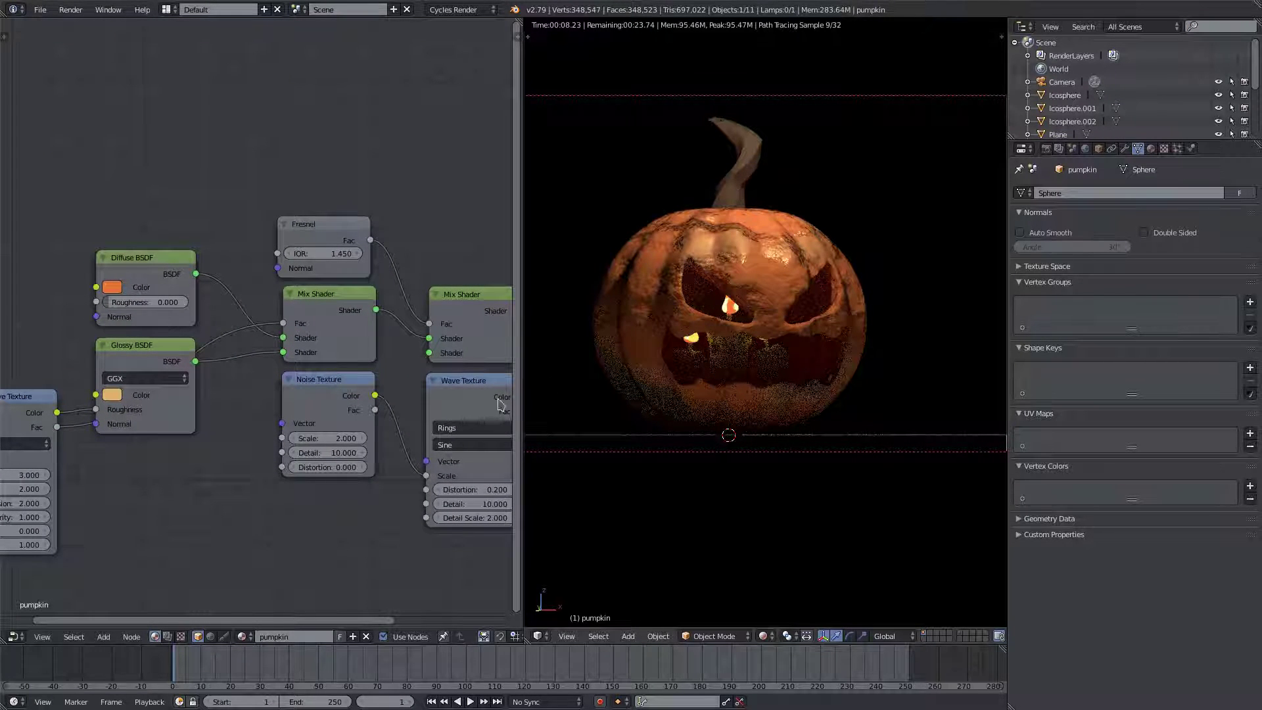
pyautogui.rightClick(742, 140)
pyautogui.moveTo(285, 403); pyautogui.dragTo(456, 399, button='middle')
pyautogui.moveTo(215, 283); pyautogui.dragTo(148, 270)
pyautogui.click(103, 636)
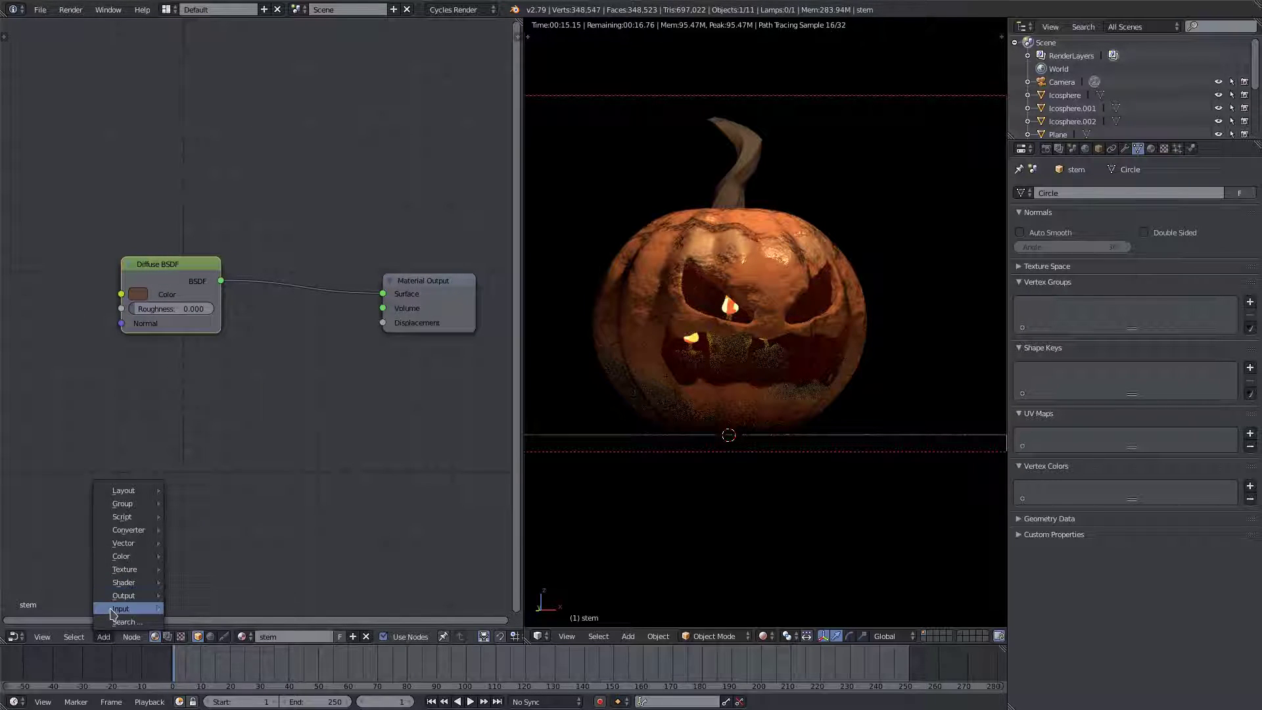
pyautogui.moveTo(122, 608)
pyautogui.moveTo(129, 569)
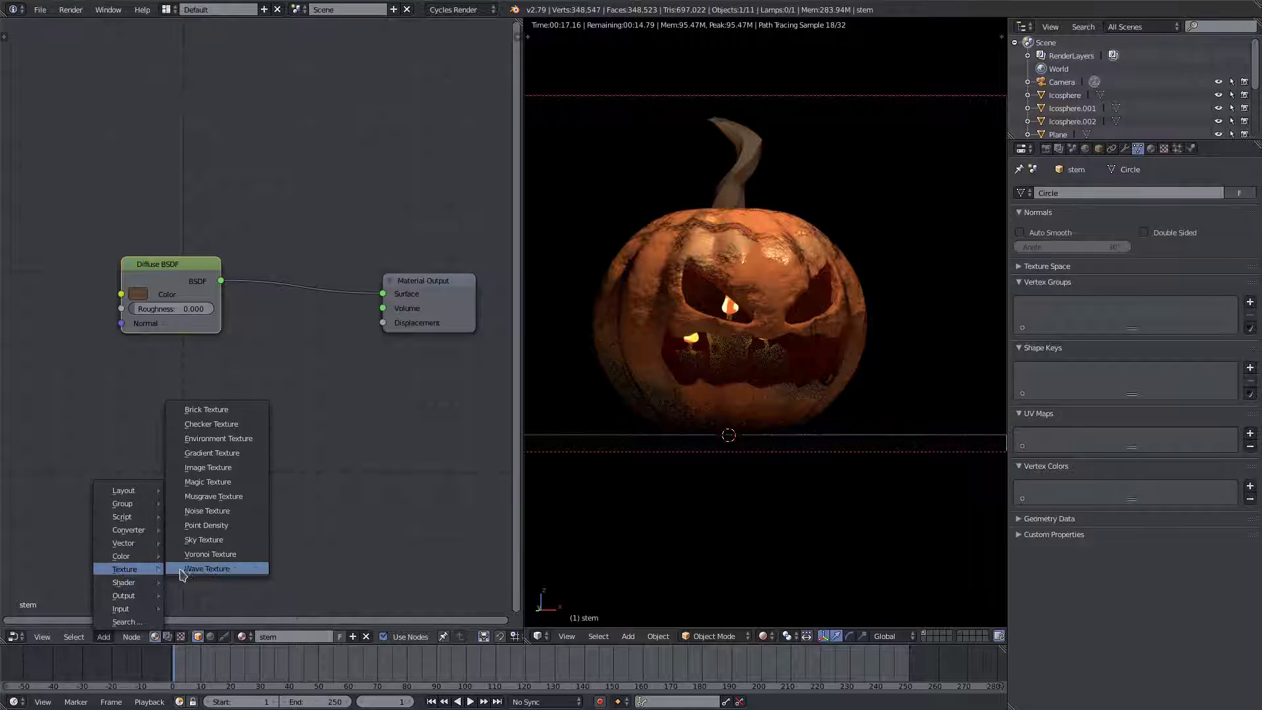
pyautogui.click(207, 511)
pyautogui.click(320, 393)
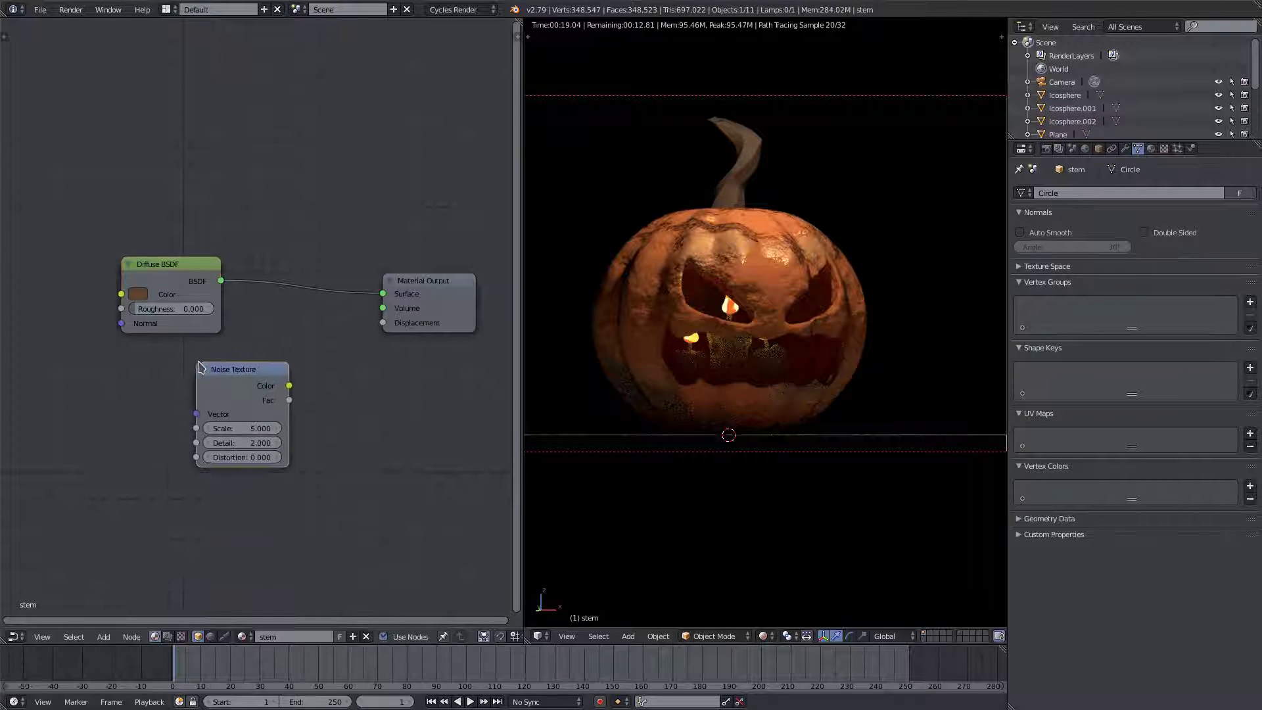
pyautogui.moveTo(290, 387); pyautogui.dragTo(384, 323)
pyautogui.moveTo(236, 370); pyautogui.dragTo(188, 364)
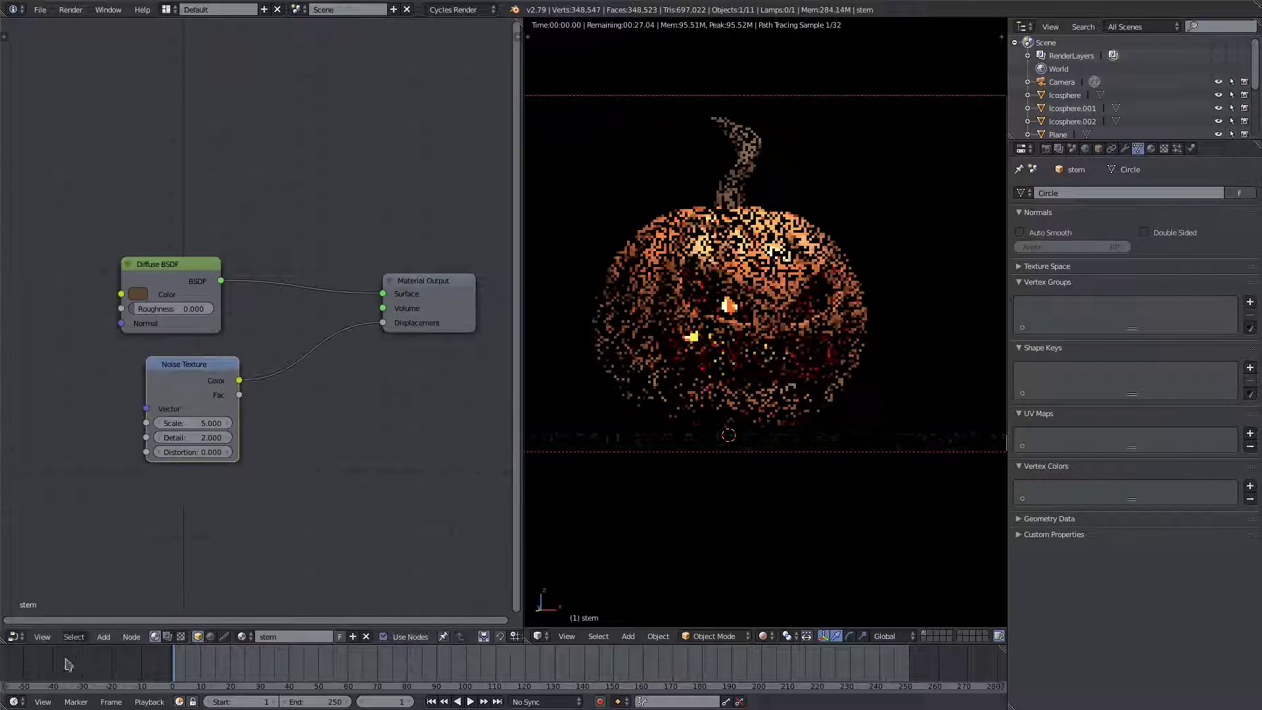
# Step: Insert a Math node set to Multiply between the stem's Noise Texture and the displacement input, and tidy the node layout
pyautogui.click(103, 636)
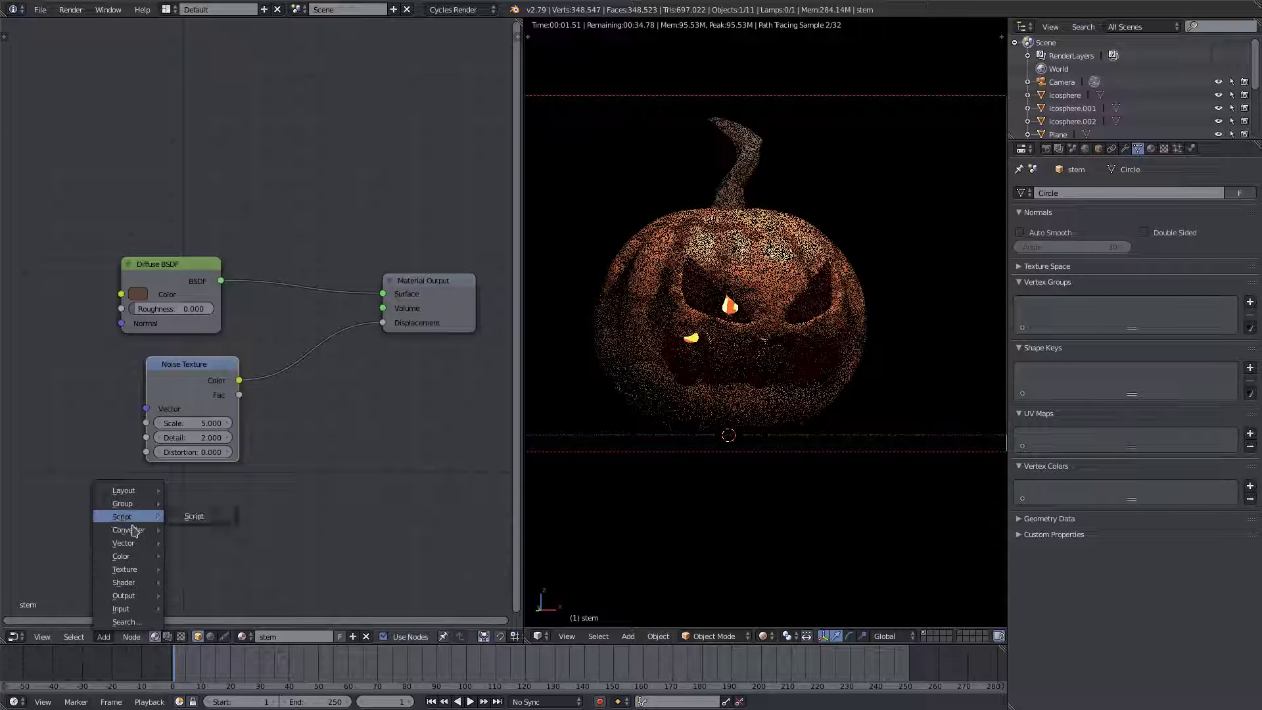
pyautogui.moveTo(131, 537)
pyautogui.click(193, 442)
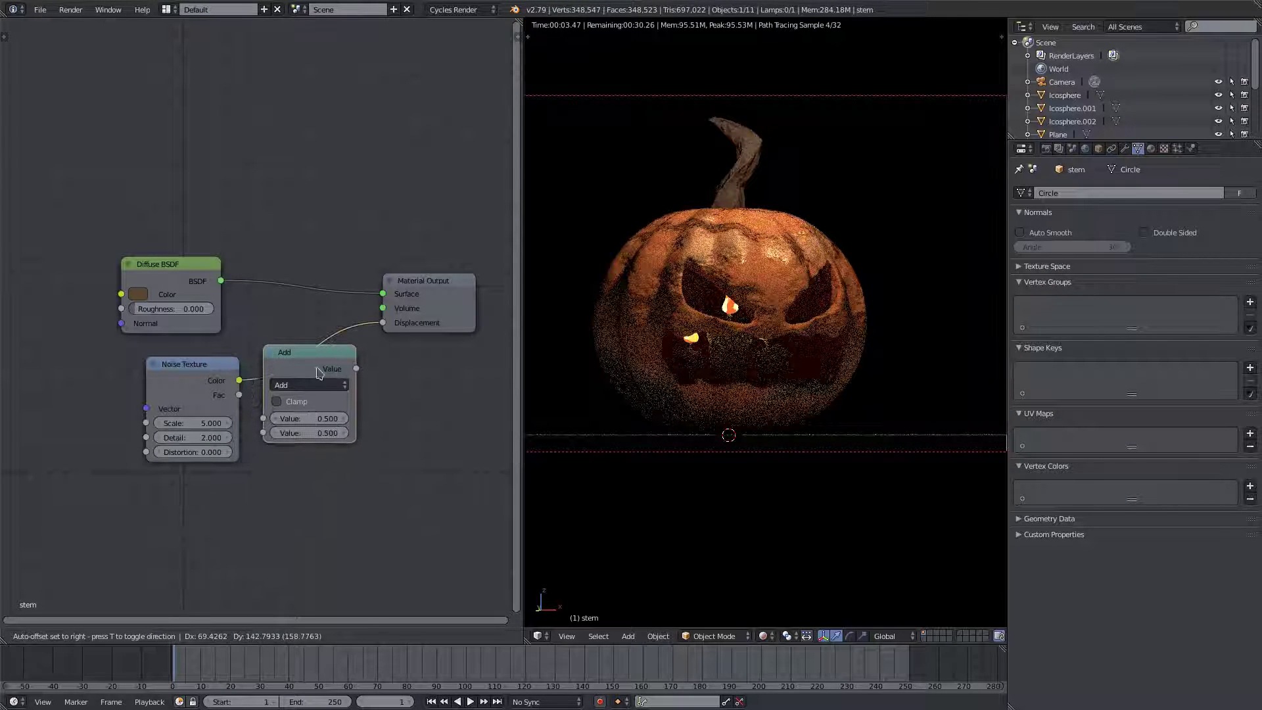
pyautogui.click(329, 380)
pyautogui.click(332, 384)
pyautogui.click(317, 341)
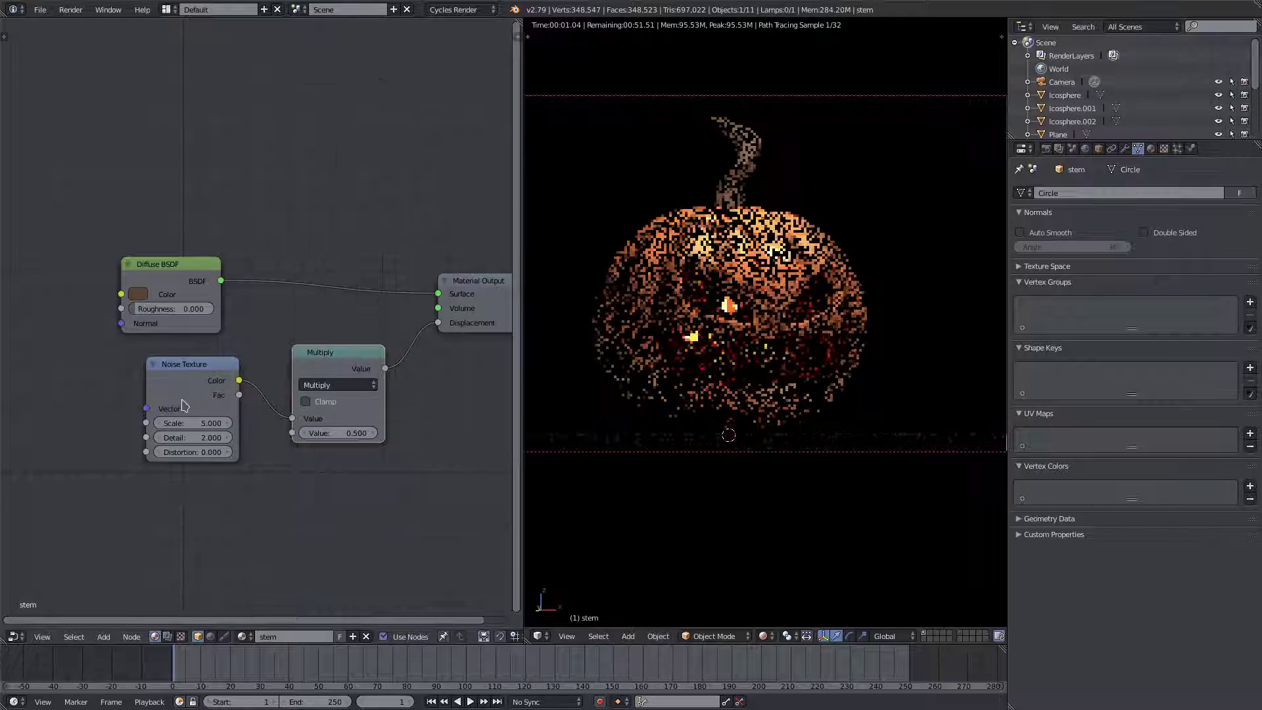
pyautogui.moveTo(195, 383); pyautogui.dragTo(173, 370)
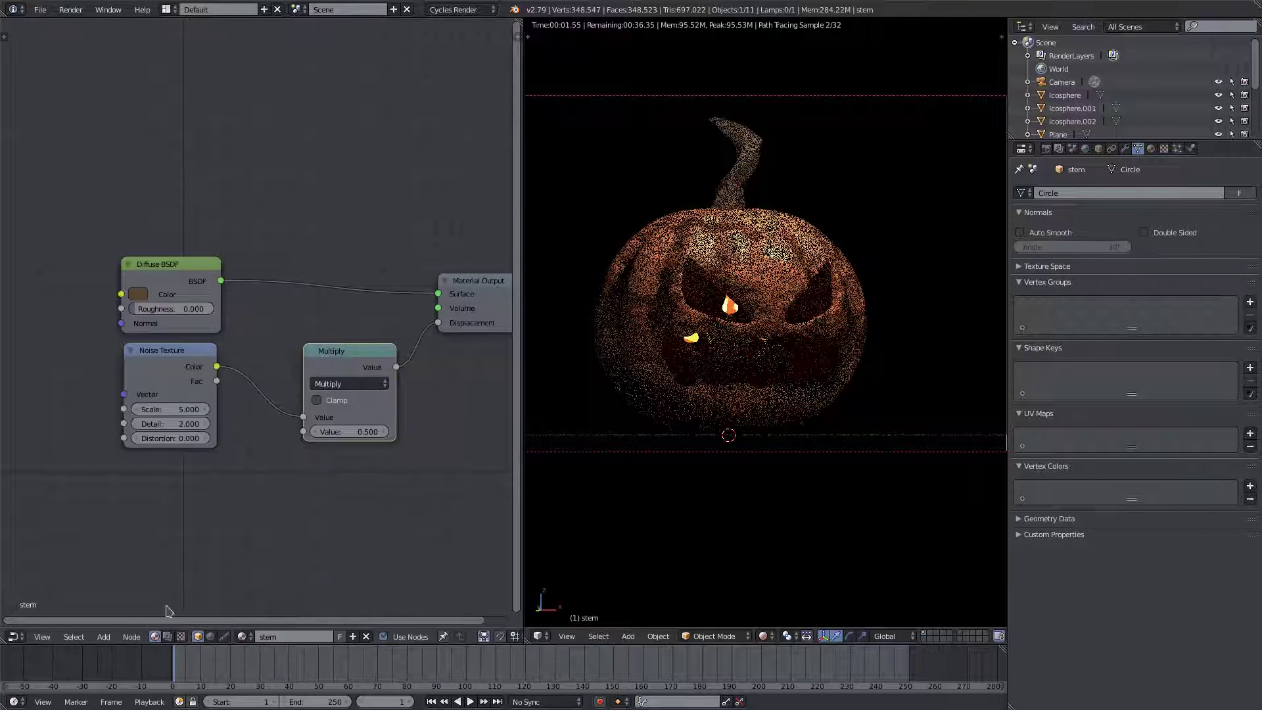
# Step: Try a Musgrave Texture as the Multiply node's second value in the stem material, and delete it again
pyautogui.click(103, 636)
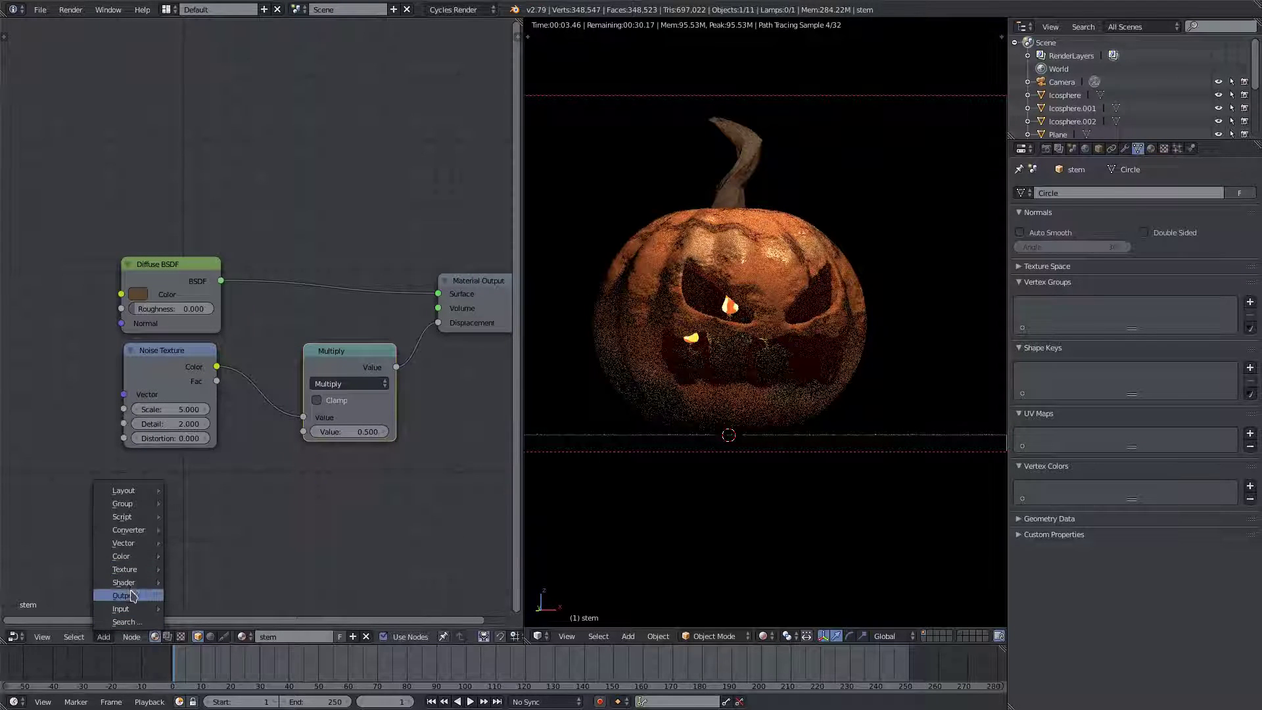
pyautogui.moveTo(128, 569)
pyautogui.click(213, 496)
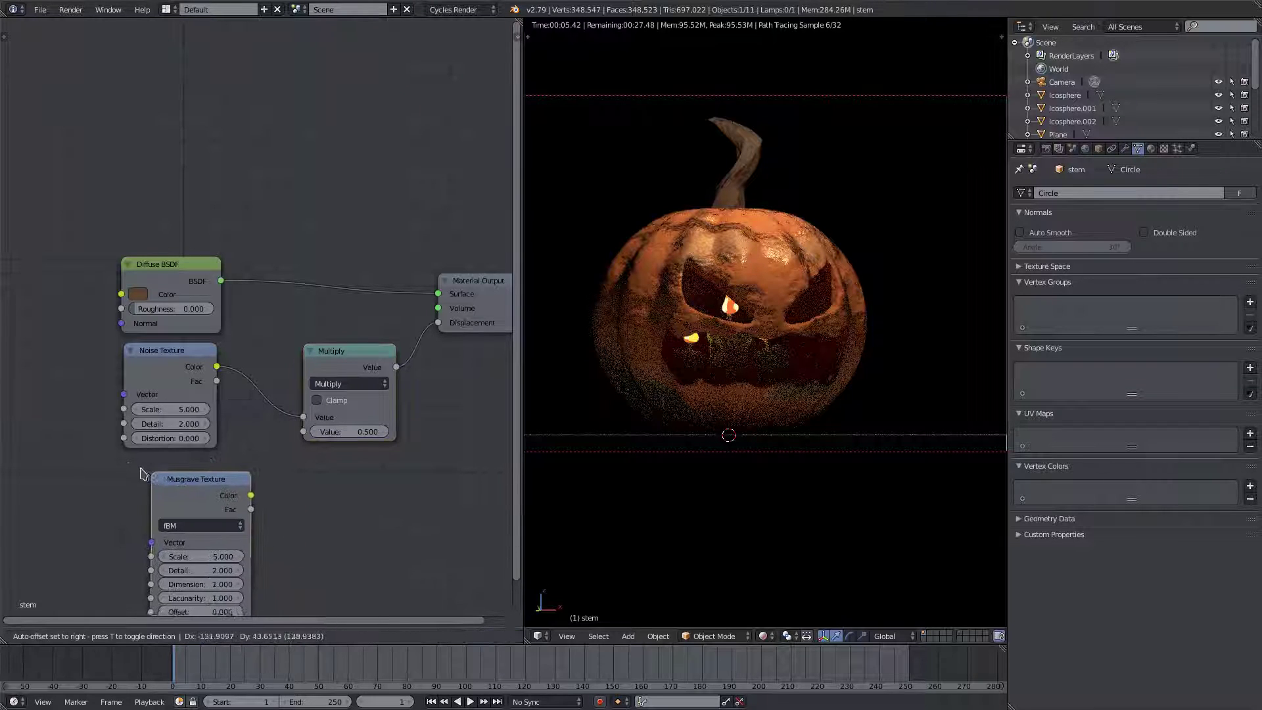
pyautogui.click(249, 487)
pyautogui.moveTo(224, 486); pyautogui.dragTo(301, 449)
pyautogui.moveTo(286, 521); pyautogui.dragTo(316, 524)
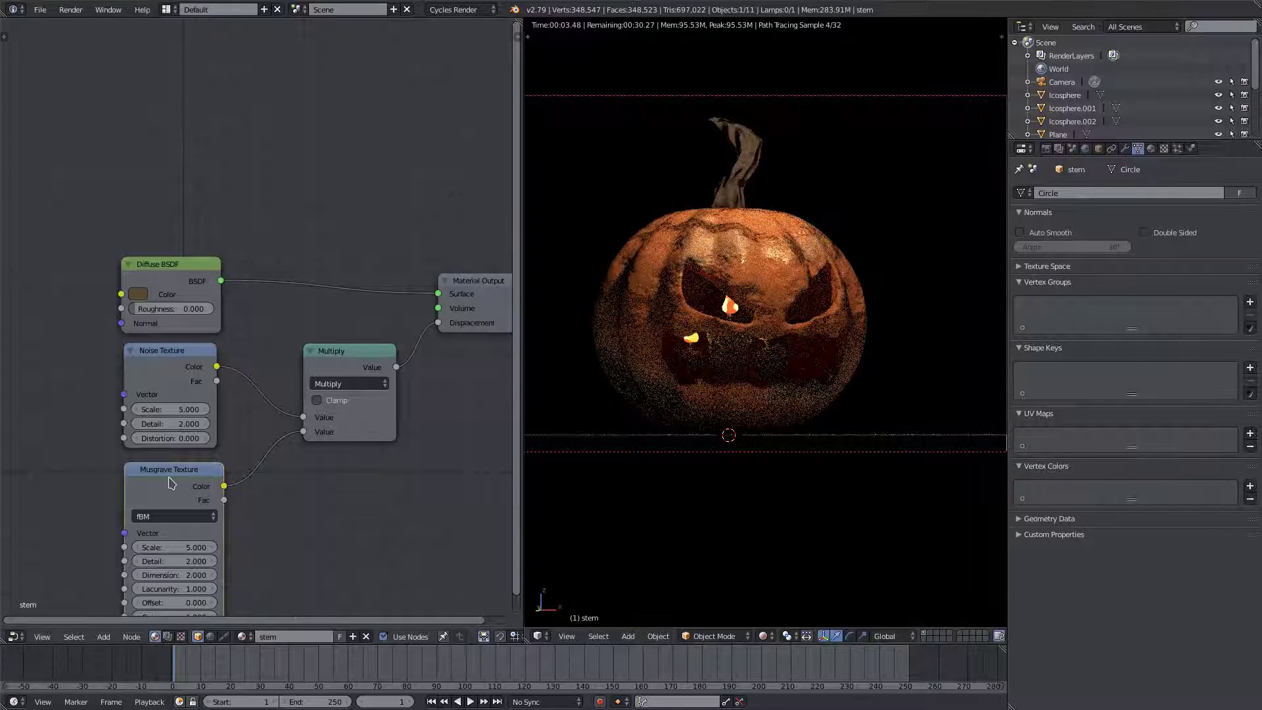
pyautogui.press('x')
# Step: Add a Wave Texture to the stem material and connect its color to the Multiply node's second value
pyautogui.click(104, 637)
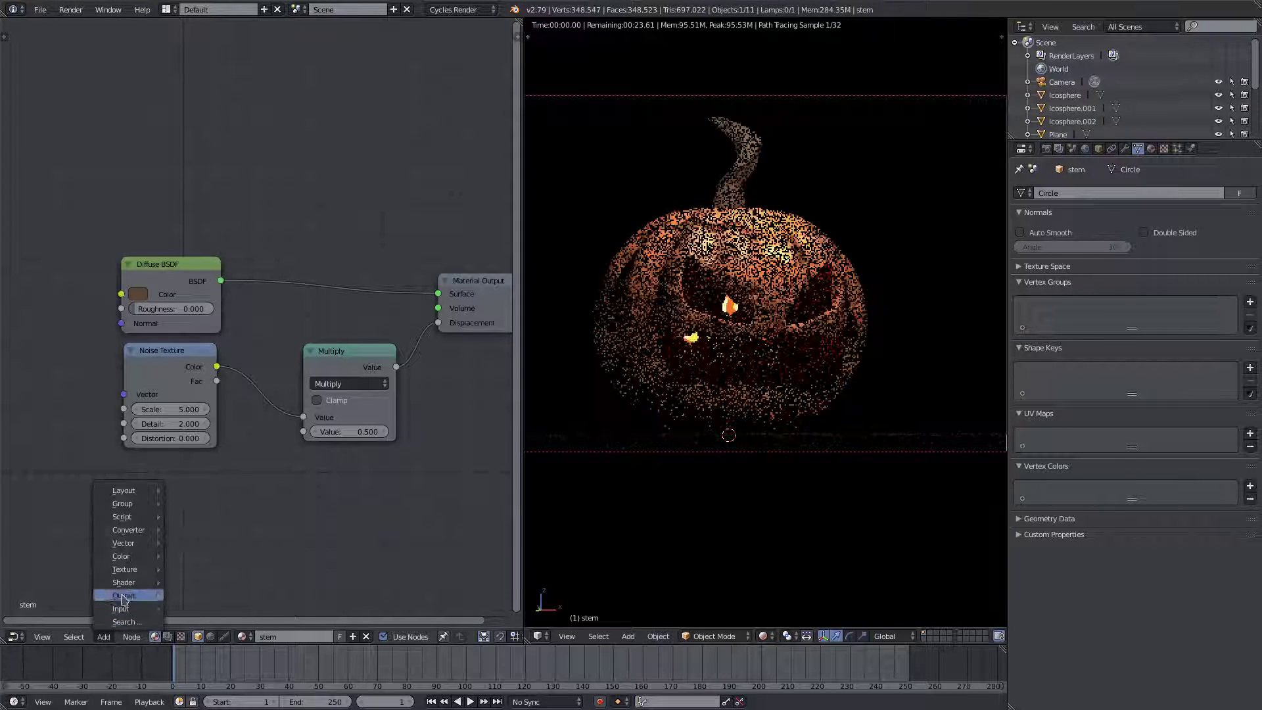
pyautogui.moveTo(125, 569)
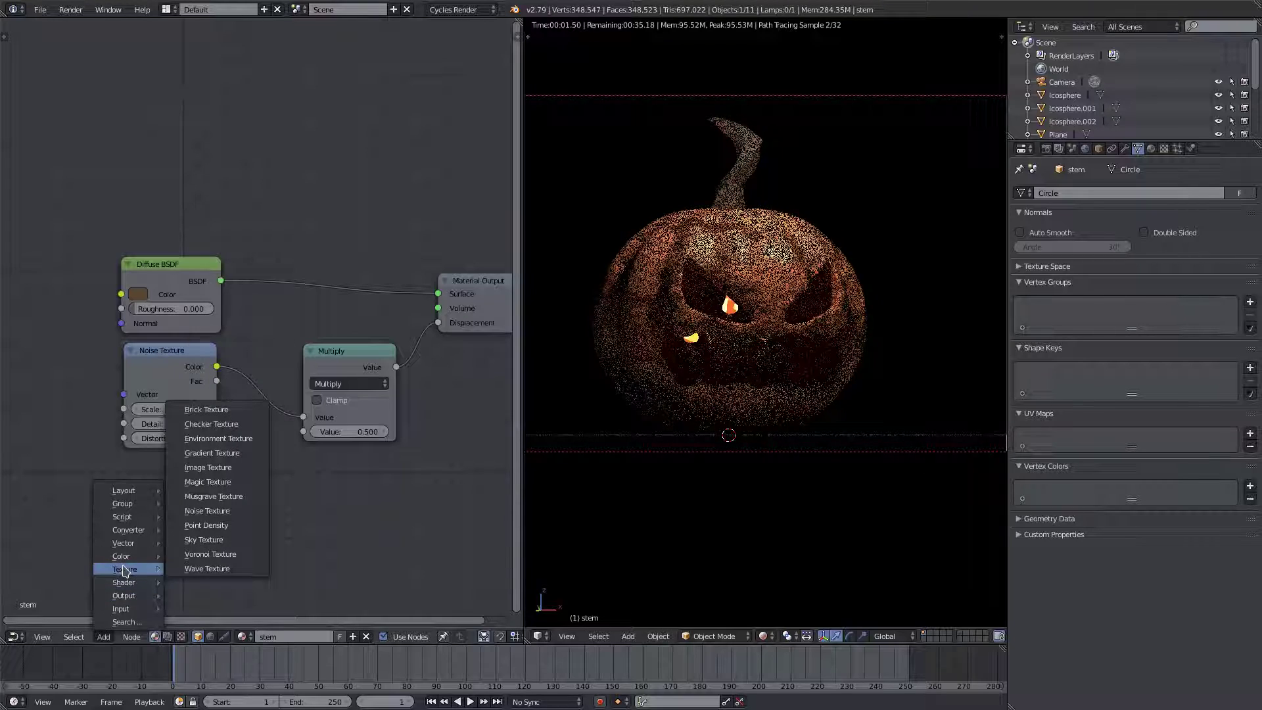
pyautogui.click(254, 570)
pyautogui.click(238, 470)
pyautogui.moveTo(234, 478); pyautogui.dragTo(303, 431)
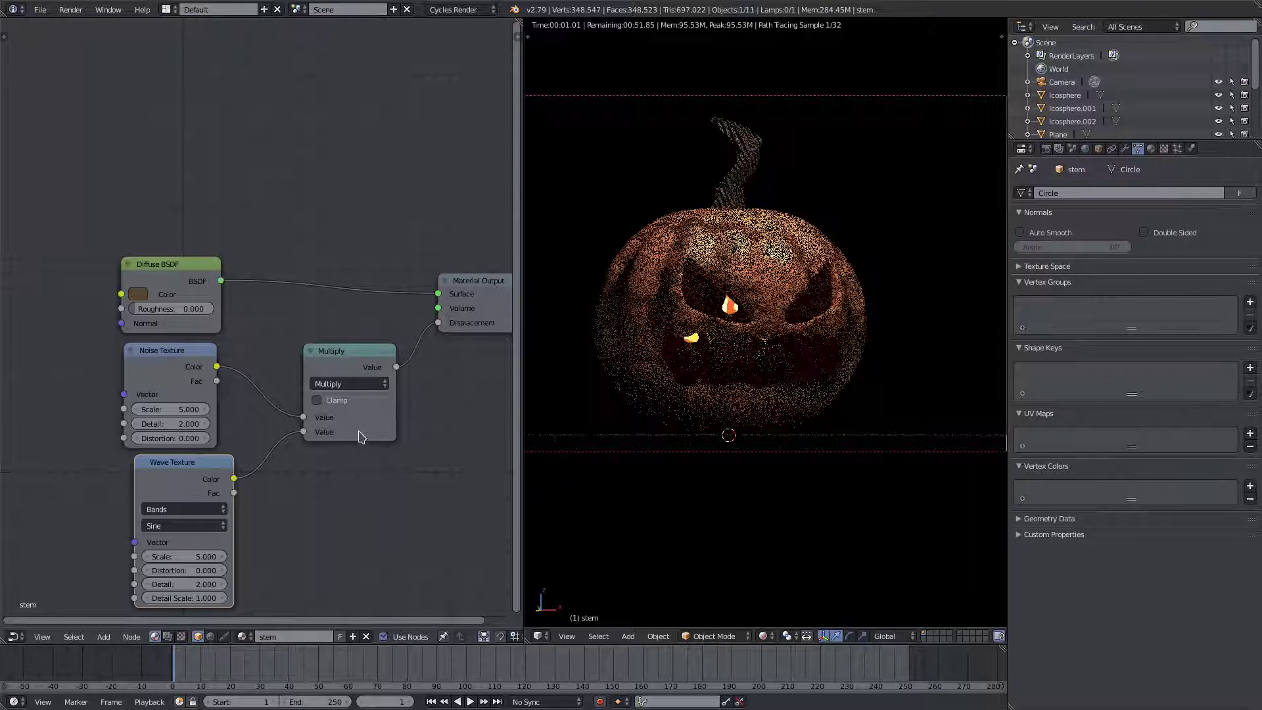
# Step: Set the stem's Wave Texture scale to 2
pyautogui.click(213, 556)
pyautogui.write('2')
pyautogui.press('Return')
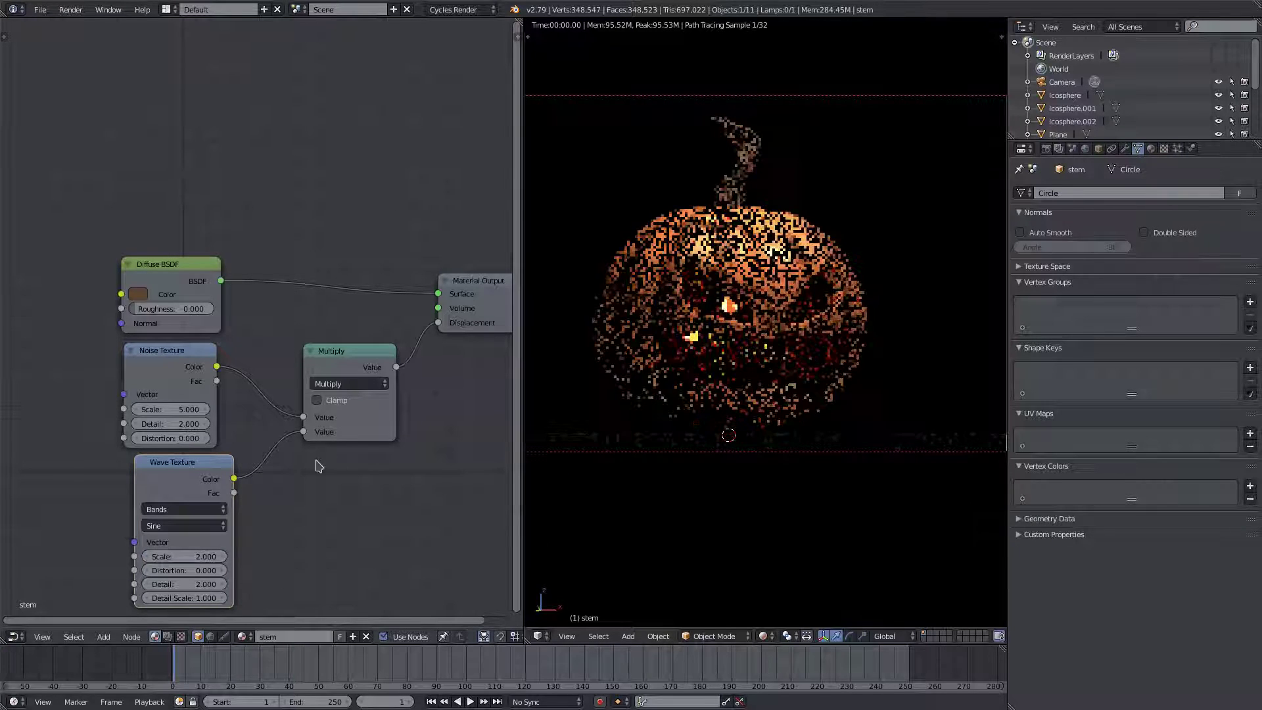
# Step: Try a scale of 1 and a distortion of 1.5 on the stem's Wave Texture
pyautogui.click(183, 556)
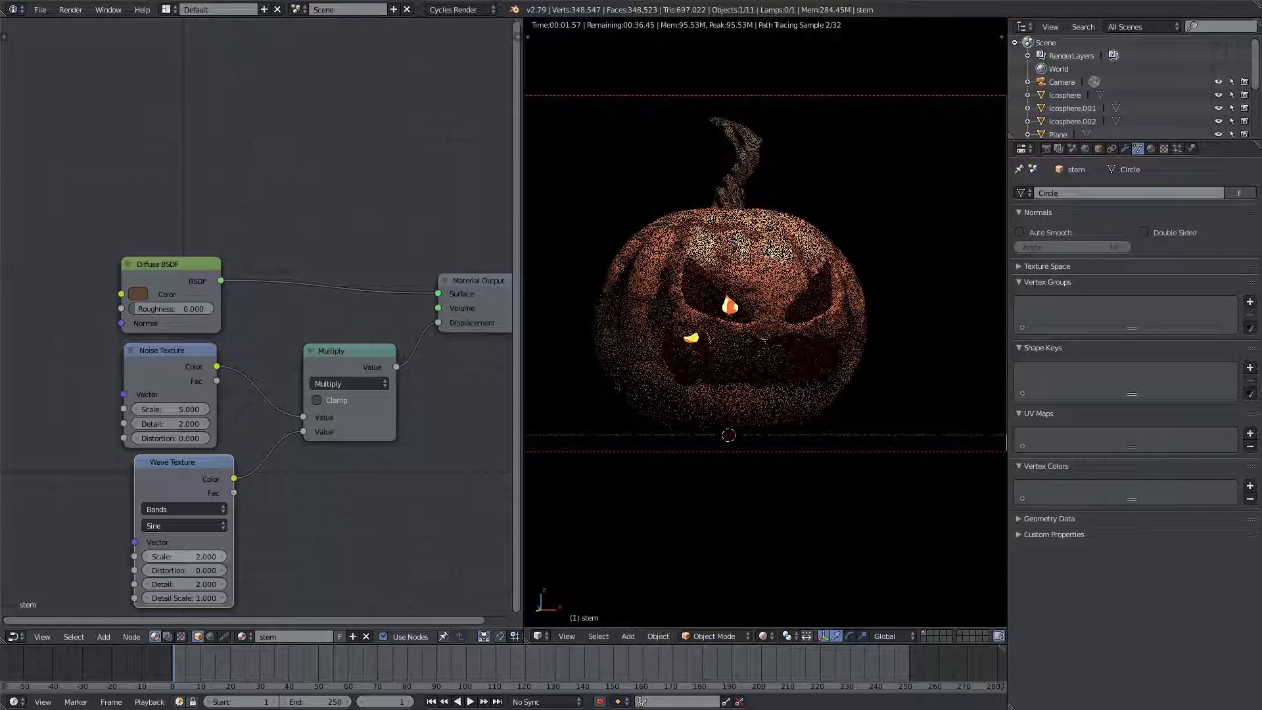
pyautogui.write('1')
pyautogui.press('Return')
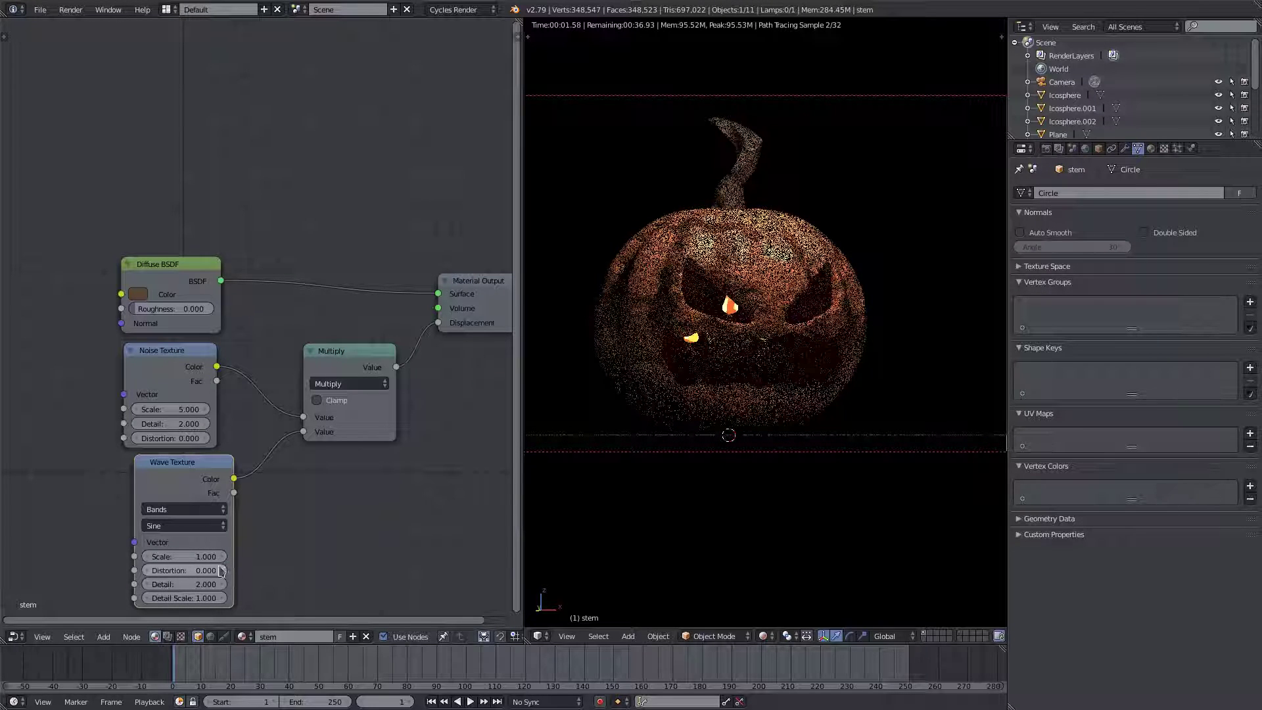
pyautogui.moveTo(222, 570); pyautogui.dragTo(206, 570)
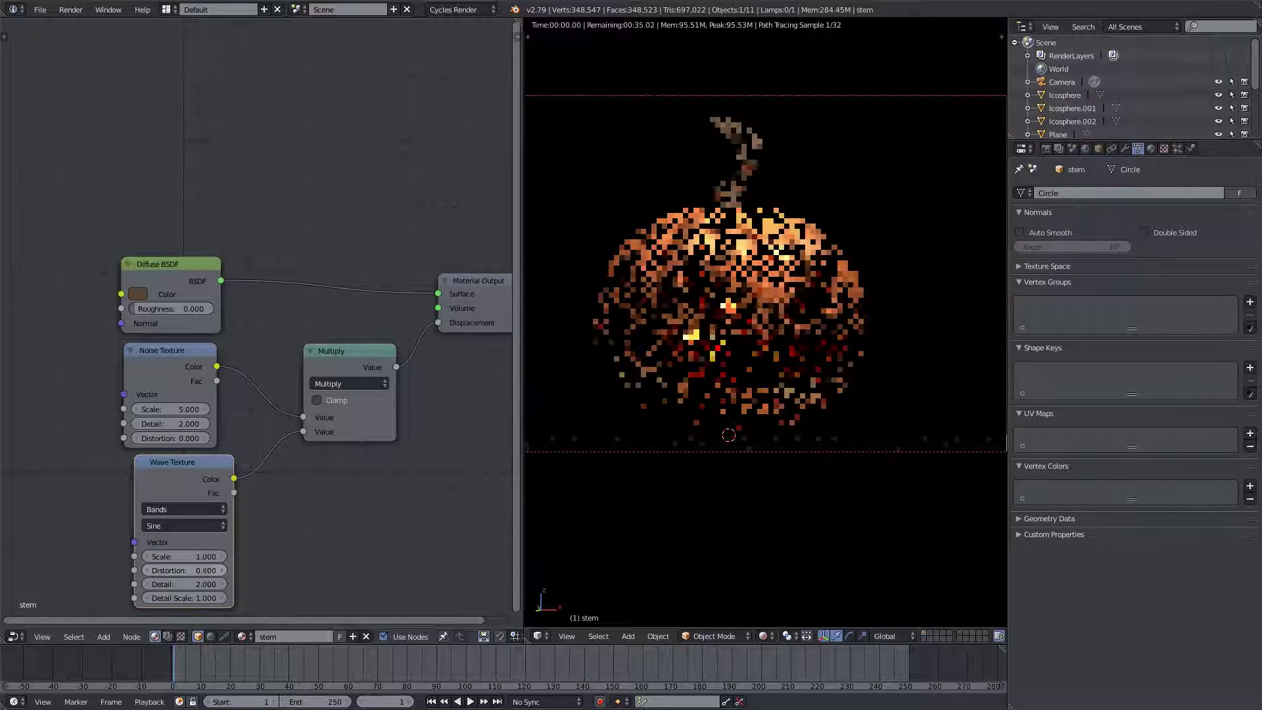
pyautogui.click(224, 571)
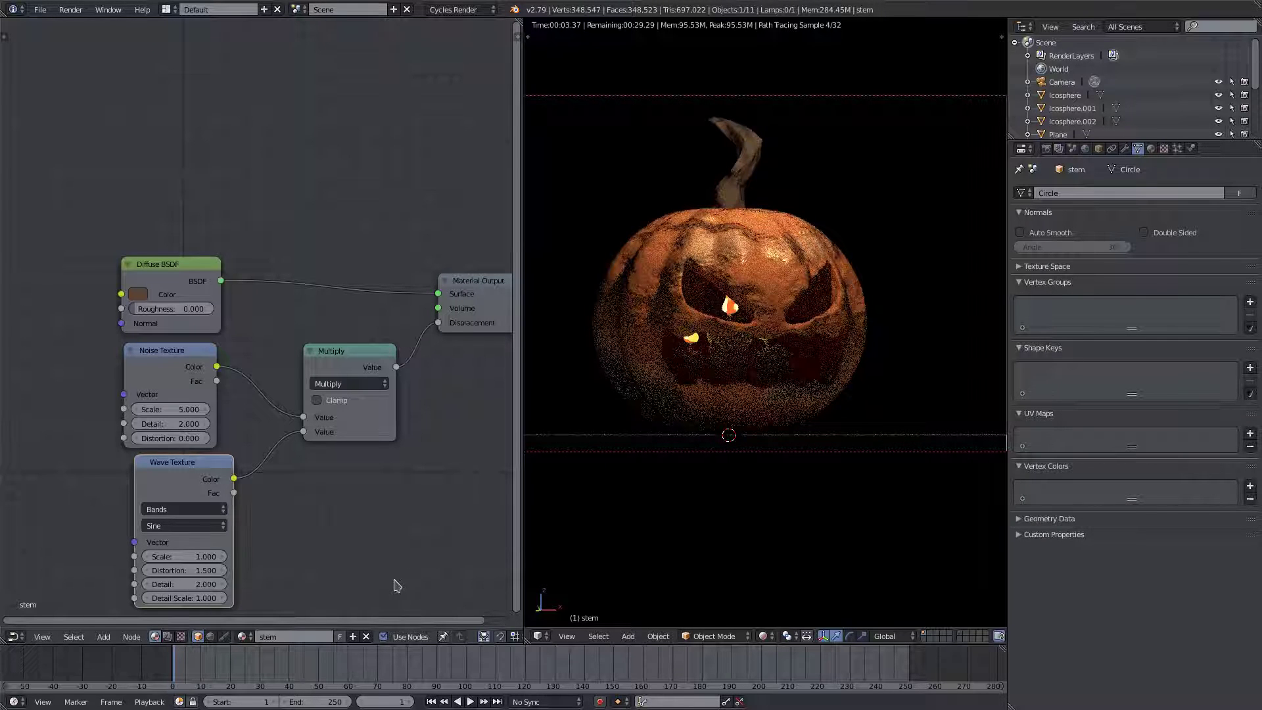
# Step: Set the stem's Wave Texture scale to 2 and raise its distortion to 6.3
pyautogui.click(182, 557)
pyautogui.write('1.')
pyautogui.press('Return')
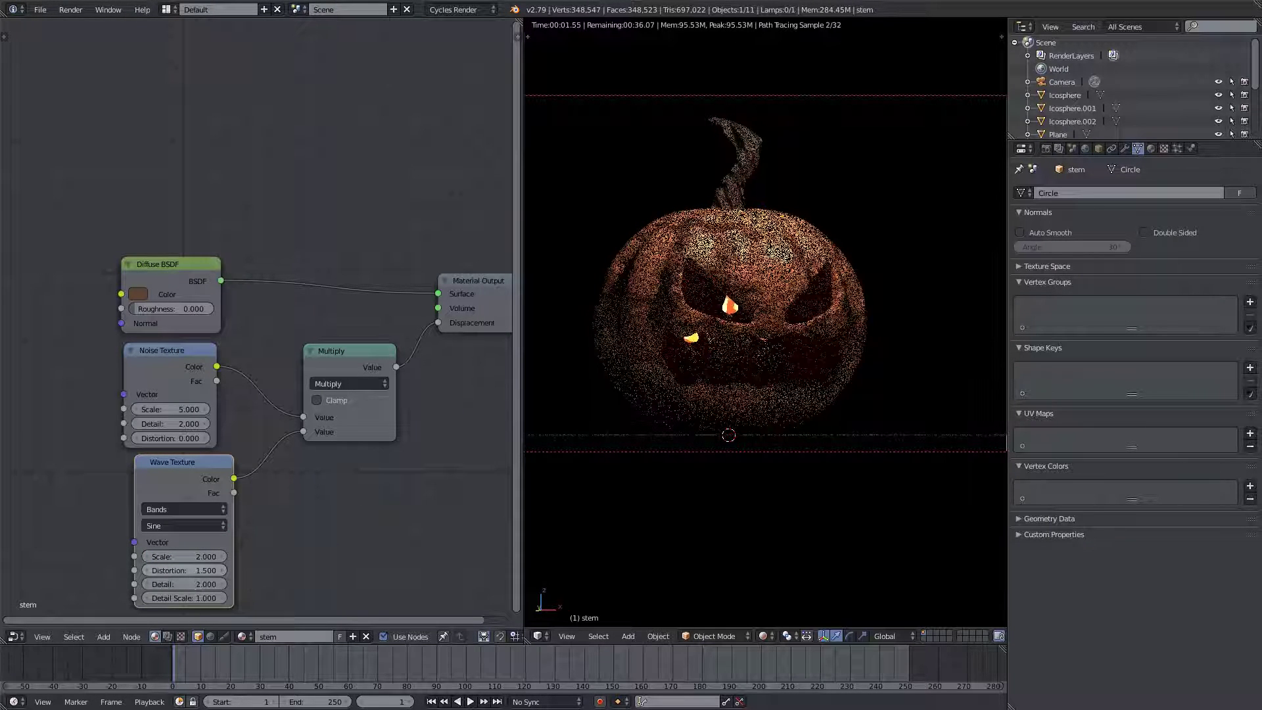
pyautogui.moveTo(193, 571); pyautogui.dragTo(230, 572)
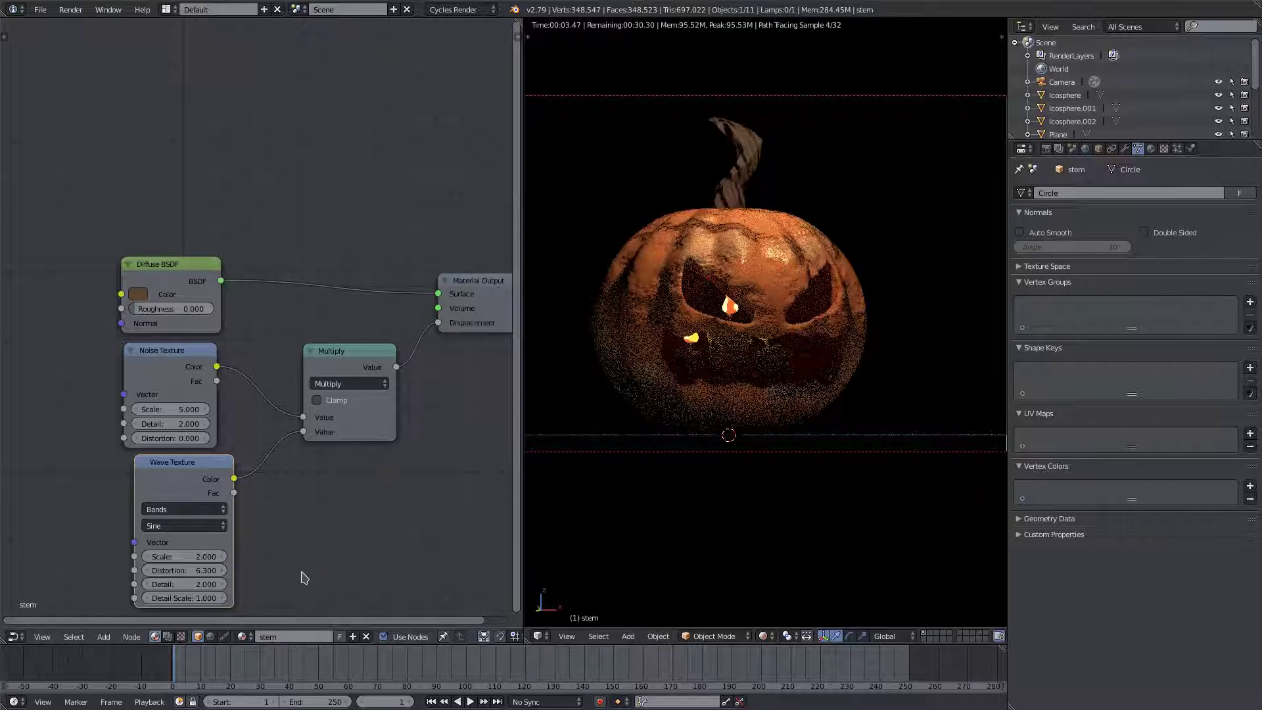
# Step: Set the stem's Wave Texture to scale 1, distortion 39.4 and detail 5
pyautogui.moveTo(195, 570)
pyautogui.mouseDown()
pyautogui.moveTo(407, 570)
pyautogui.moveTo(185, 585)
pyautogui.mouseUp()
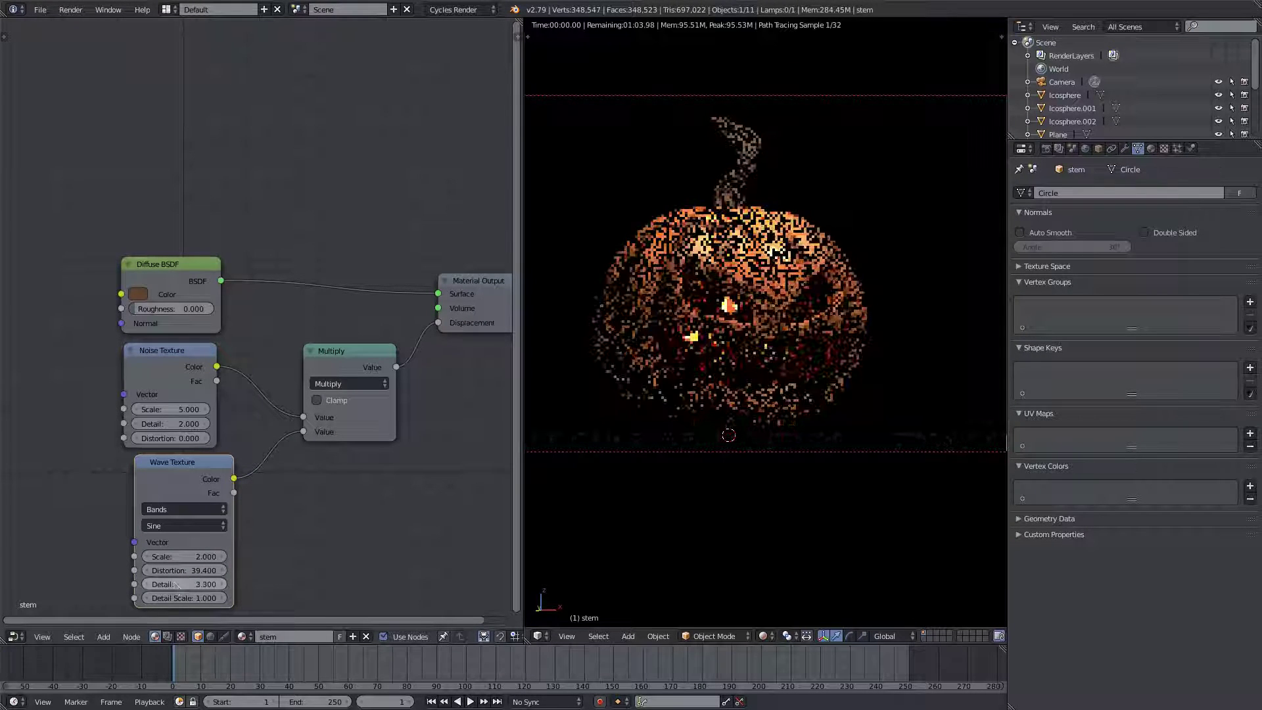
pyautogui.click(176, 583)
pyautogui.write('5')
pyautogui.press('Return')
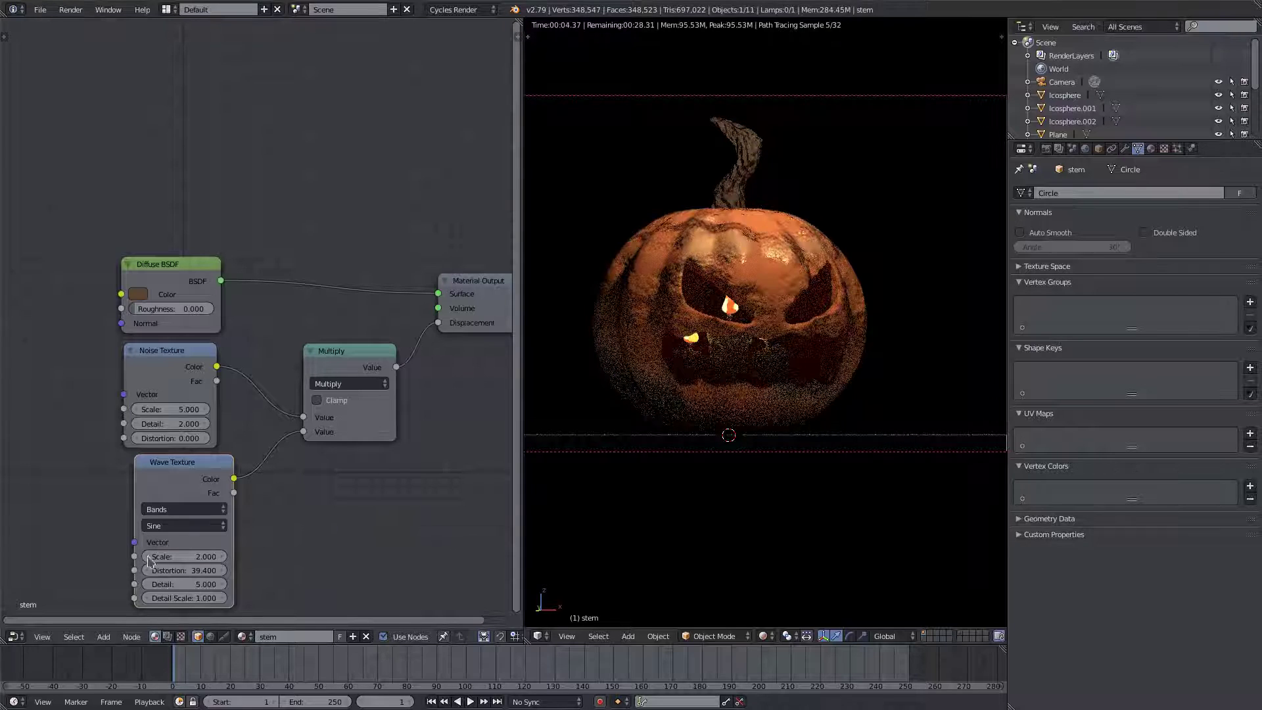
pyautogui.write('1')
pyautogui.press('Return')
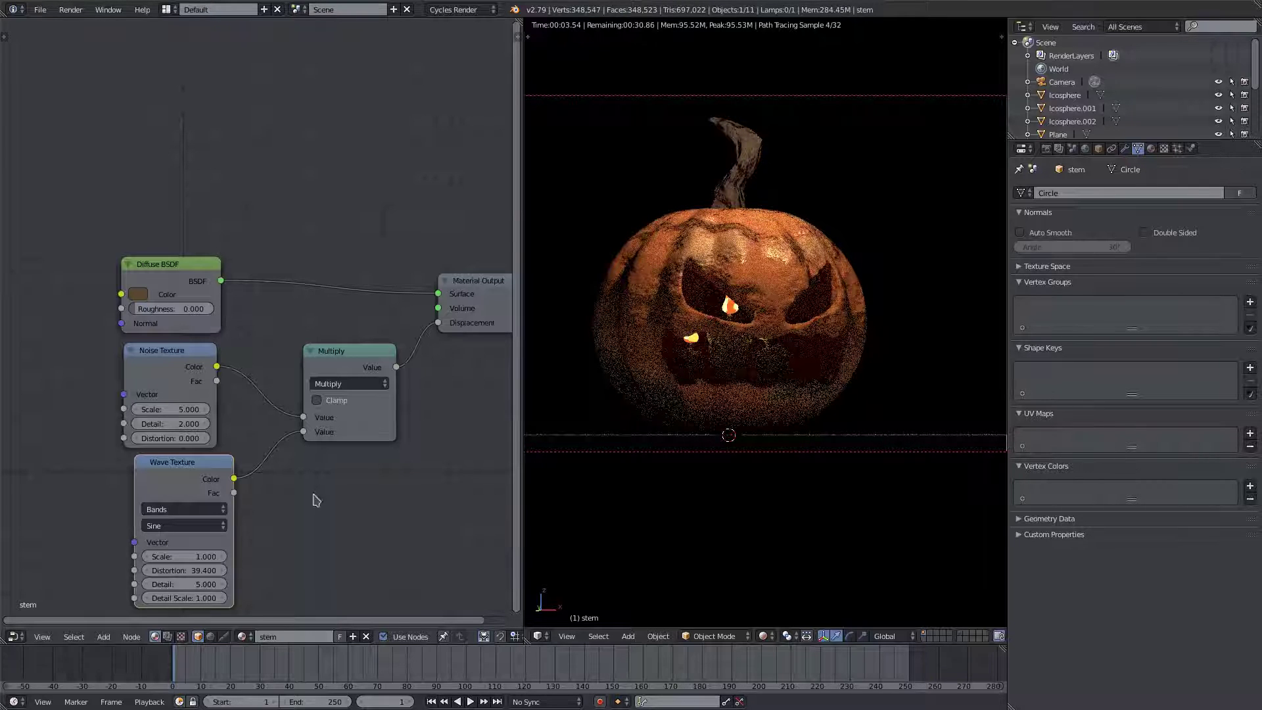
# Step: Set the stem's Noise Texture to scale 3, detail 5 and distortion 10
pyautogui.doubleClick(169, 424)
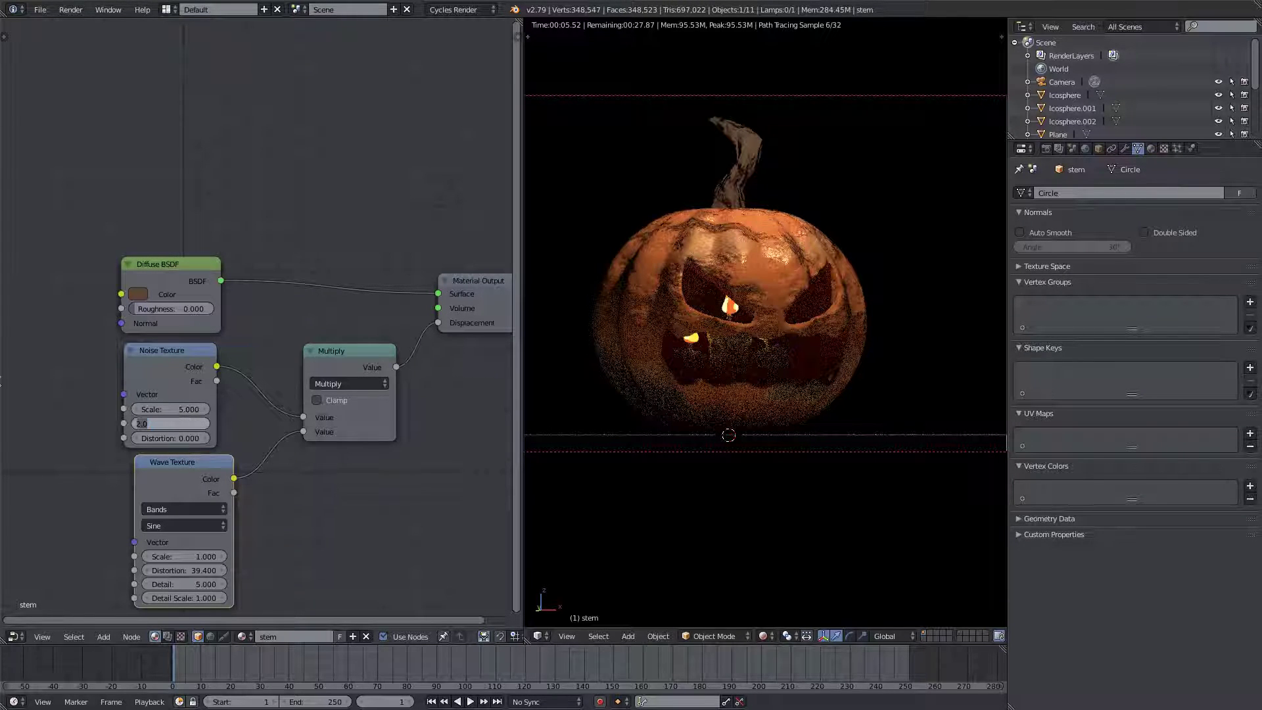
pyautogui.write('5')
pyautogui.press('Return')
pyautogui.doubleClick(170, 409)
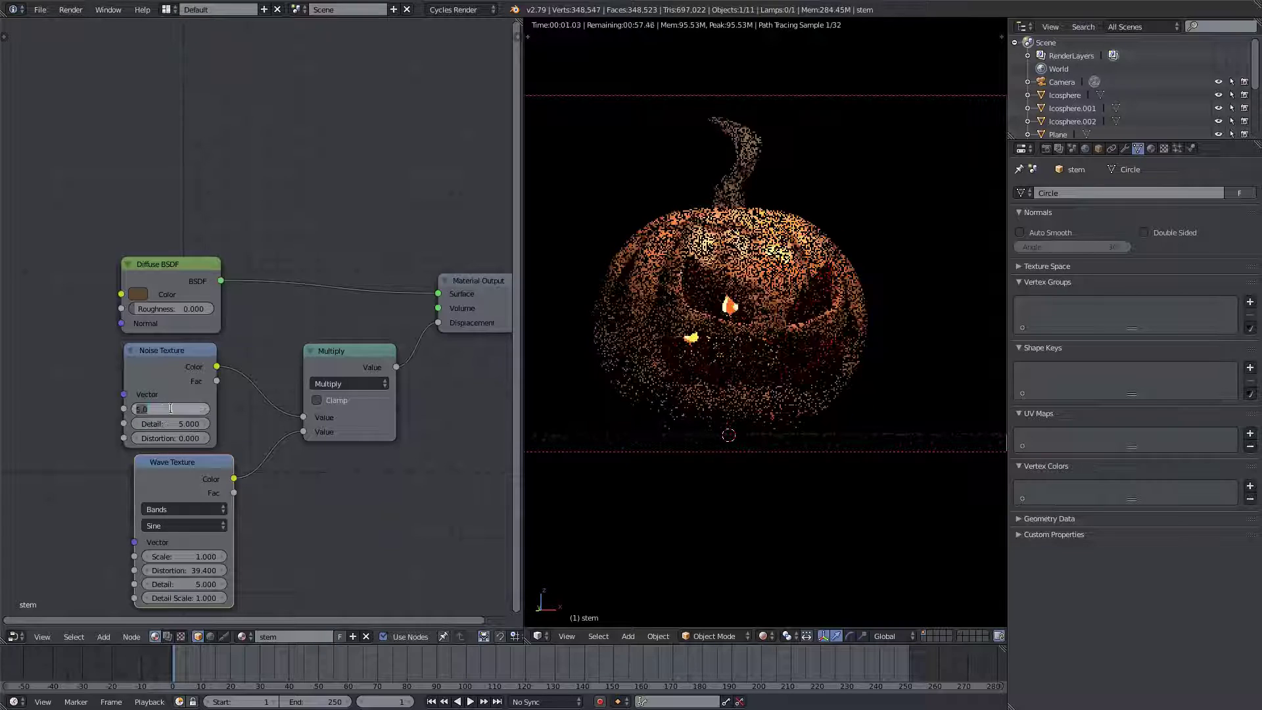
pyautogui.write('3')
pyautogui.press('Return')
pyautogui.doubleClick(182, 438)
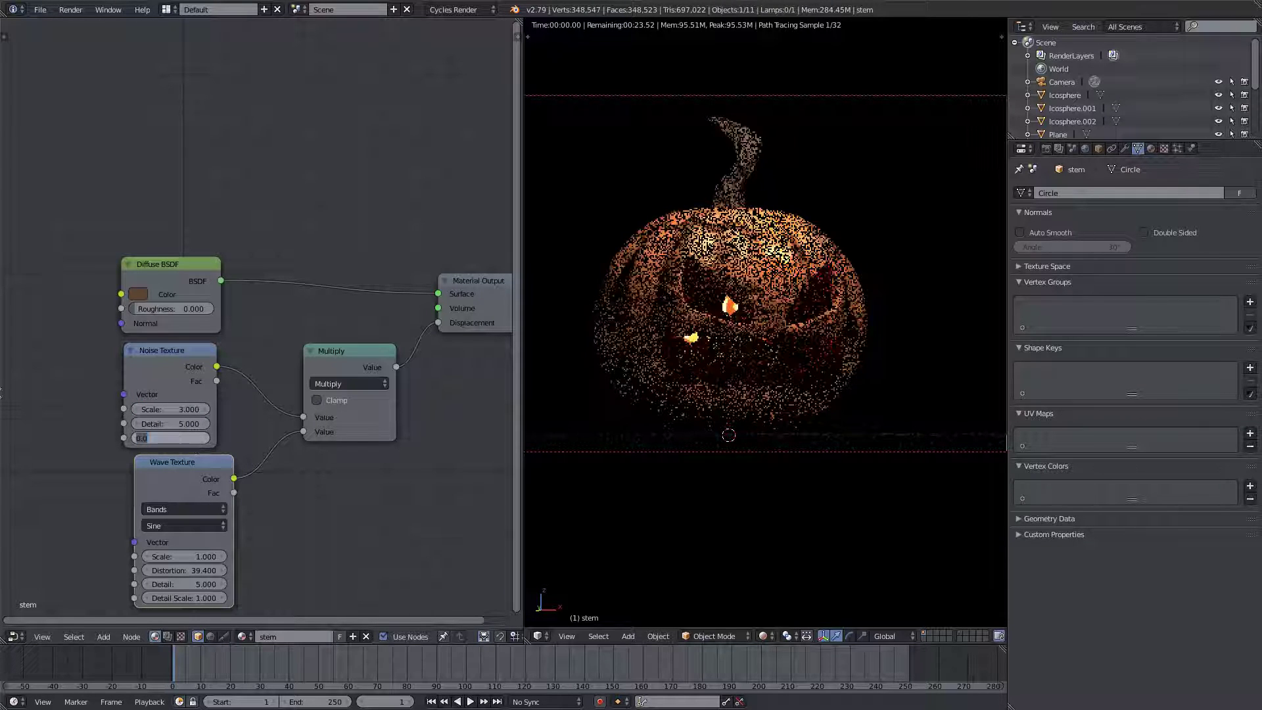
pyautogui.write('10')
pyautogui.press('Return')
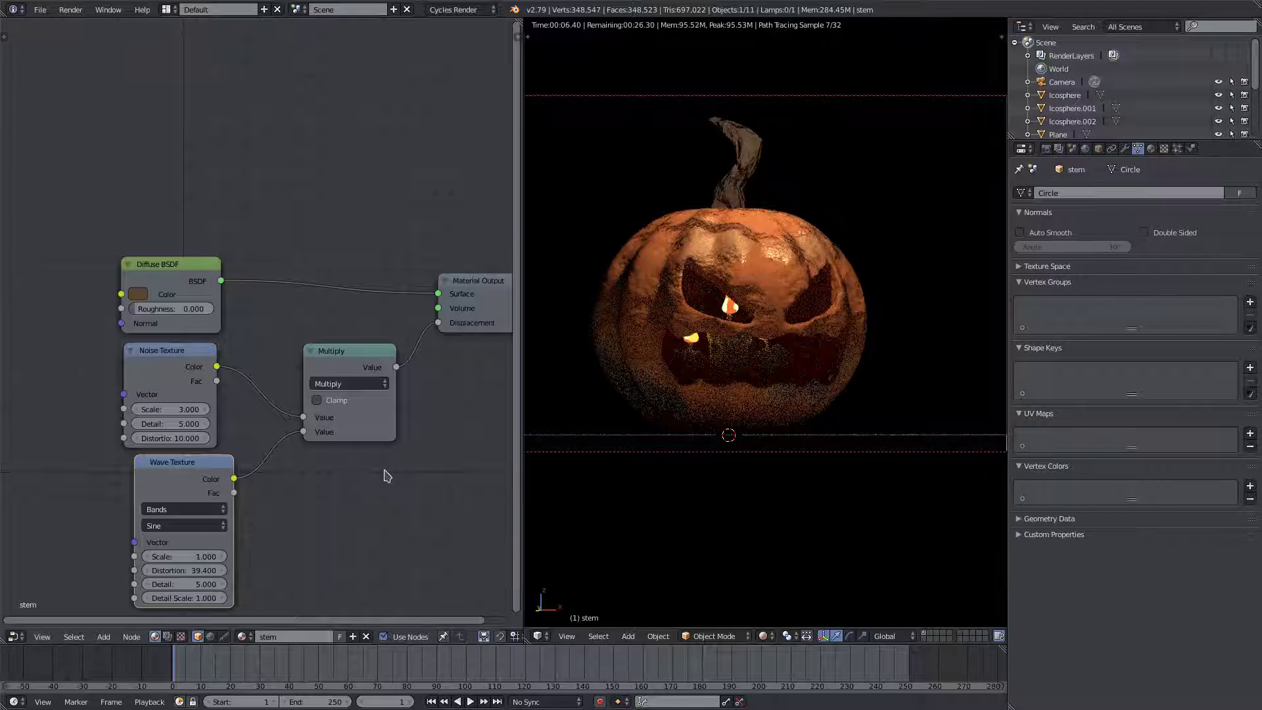
# Step: Spread out the stem's nodes and insert a Mix Shader between the Diffuse BSDF and the Material Output
pyautogui.moveTo(173, 462); pyautogui.dragTo(106, 451)
pyautogui.moveTo(115, 261); pyautogui.dragTo(193, 319, button='middle')
pyautogui.moveTo(208, 321); pyautogui.dragTo(209, 225)
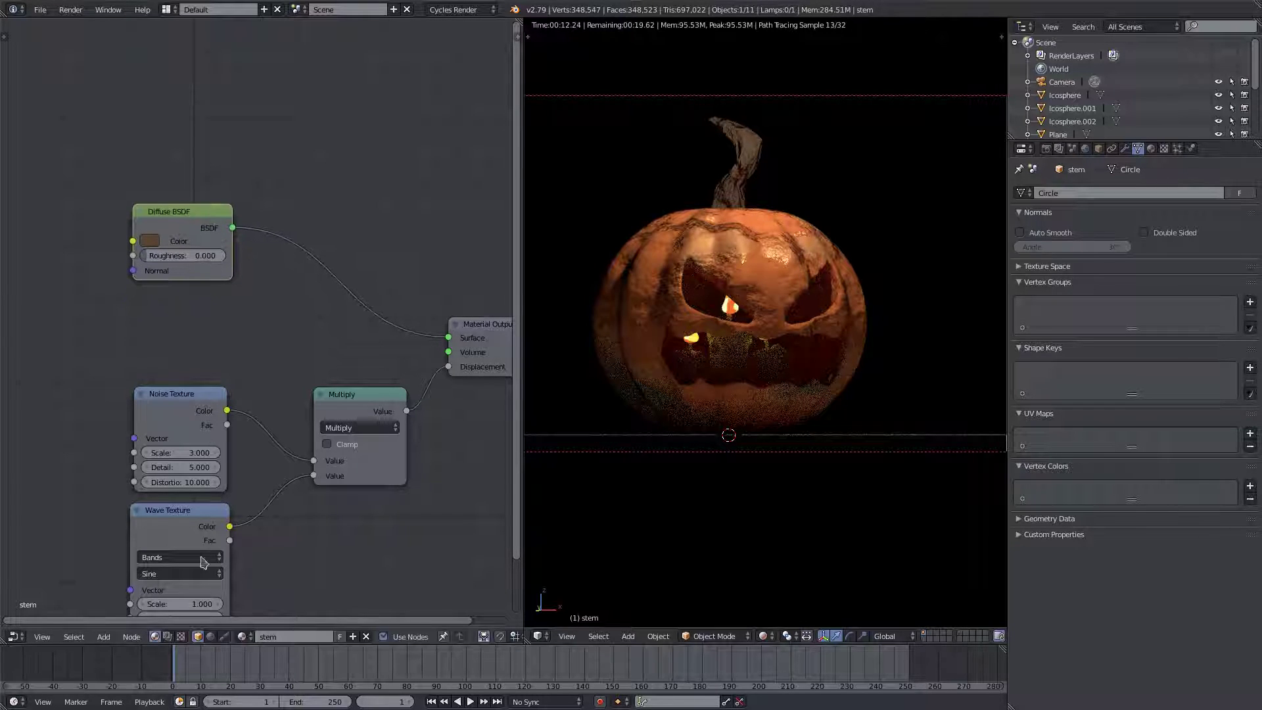
pyautogui.click(104, 636)
pyautogui.moveTo(132, 570)
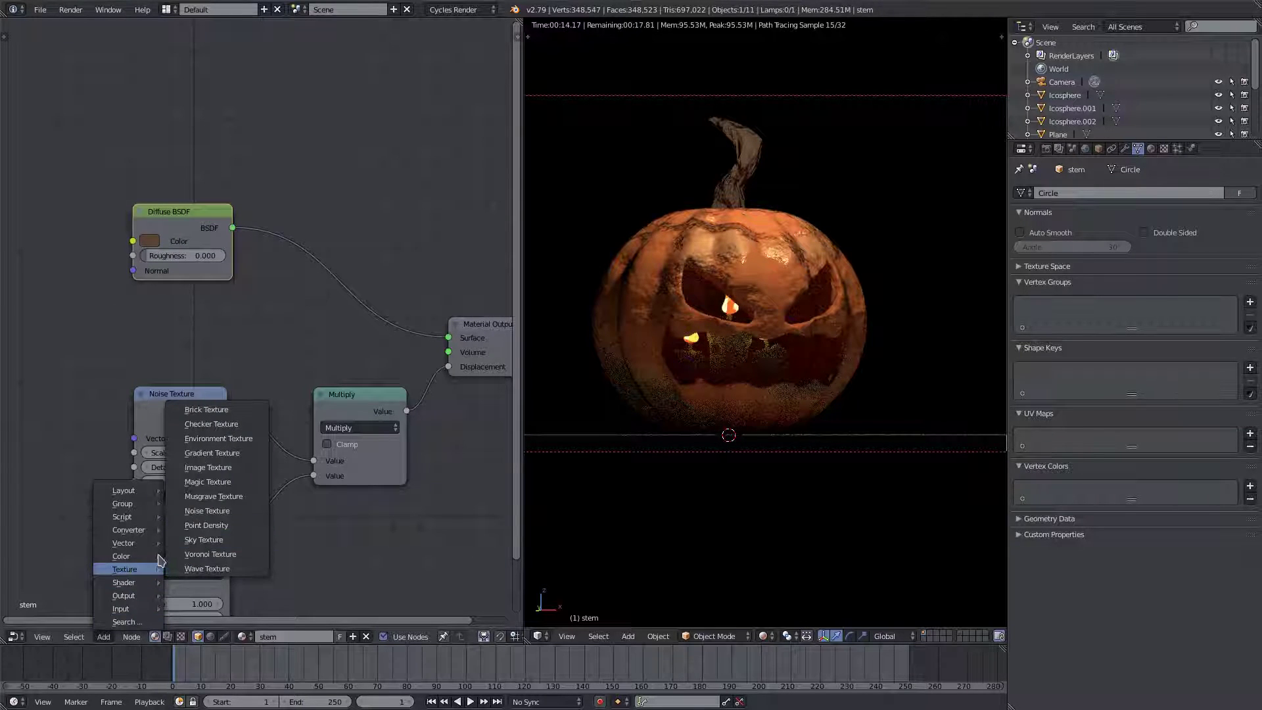
pyautogui.click(206, 451)
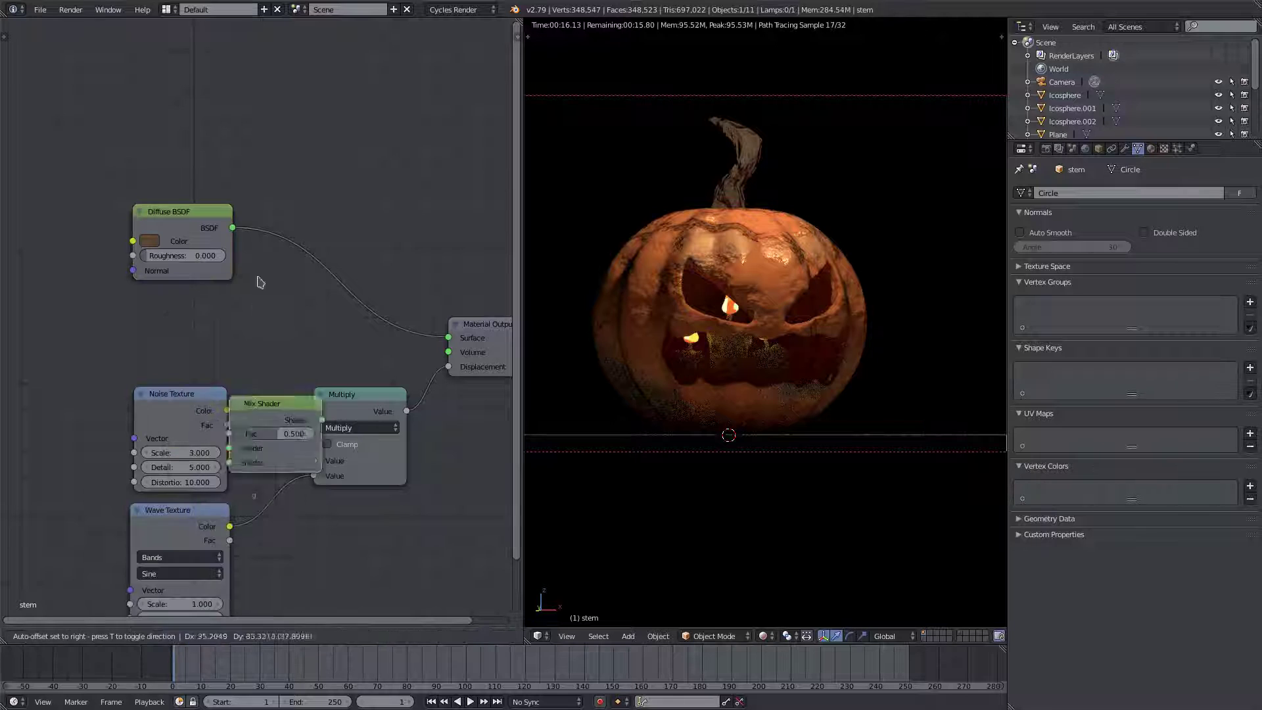
pyautogui.click(332, 258)
# Step: Add a Glossy BSDF below the Diffuse BSDF and connect it to the Mix Shader's second shader input
pyautogui.click(112, 638)
pyautogui.moveTo(128, 583)
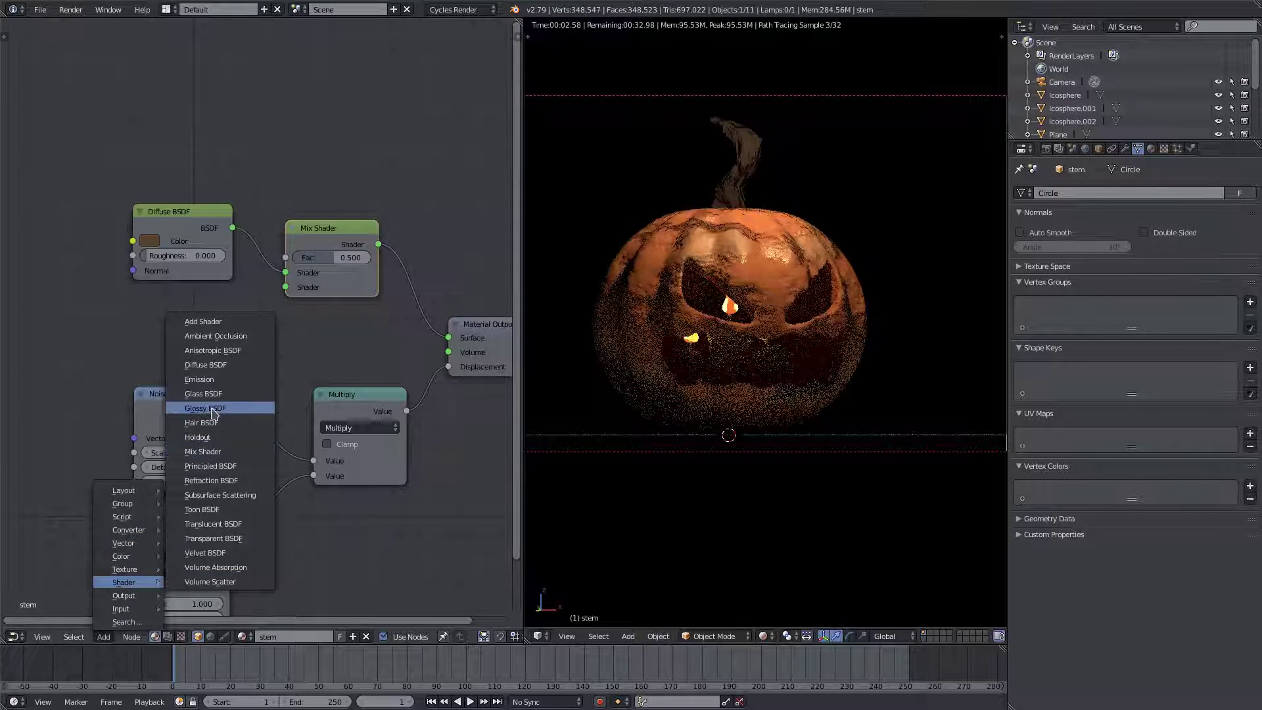
pyautogui.click(204, 408)
pyautogui.moveTo(227, 303); pyautogui.dragTo(283, 288)
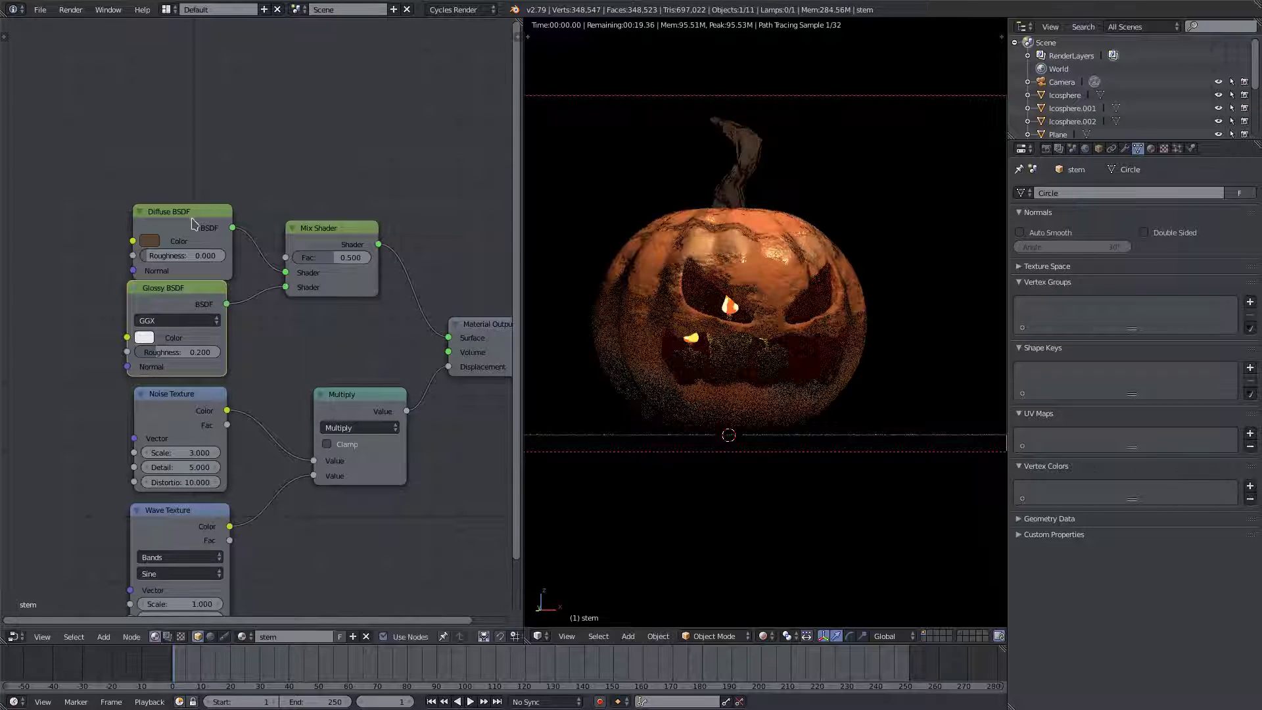
pyautogui.moveTo(208, 268); pyautogui.dragTo(209, 248)
pyautogui.moveTo(190, 309); pyautogui.dragTo(192, 301)
# Step: Set the stem's Glossy BSDF color to a dark brown
pyautogui.click(146, 329)
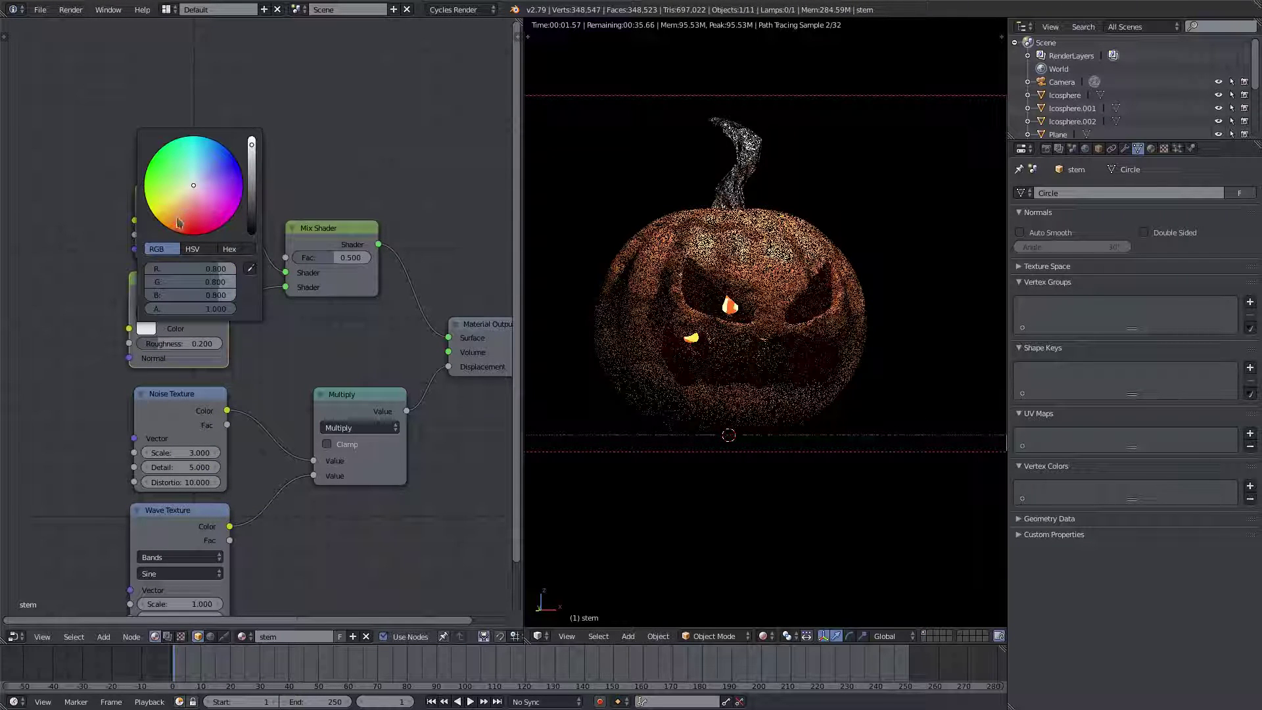
pyautogui.click(179, 223)
pyautogui.scroll(-14, 178, 222)
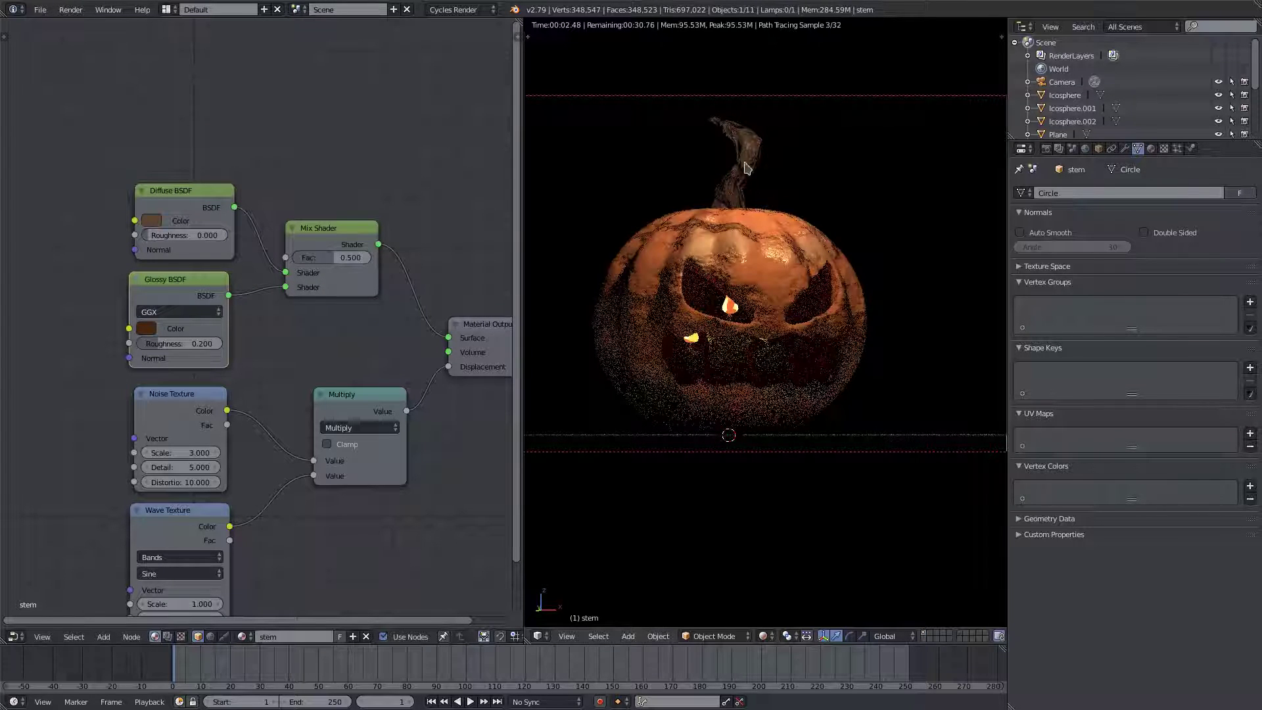
# Step: Add a Musgrave Texture to the stem material and connect its color to the Glossy BSDF's roughness
pyautogui.moveTo(446, 370); pyautogui.dragTo(522, 373, button='middle')
pyautogui.click(104, 636)
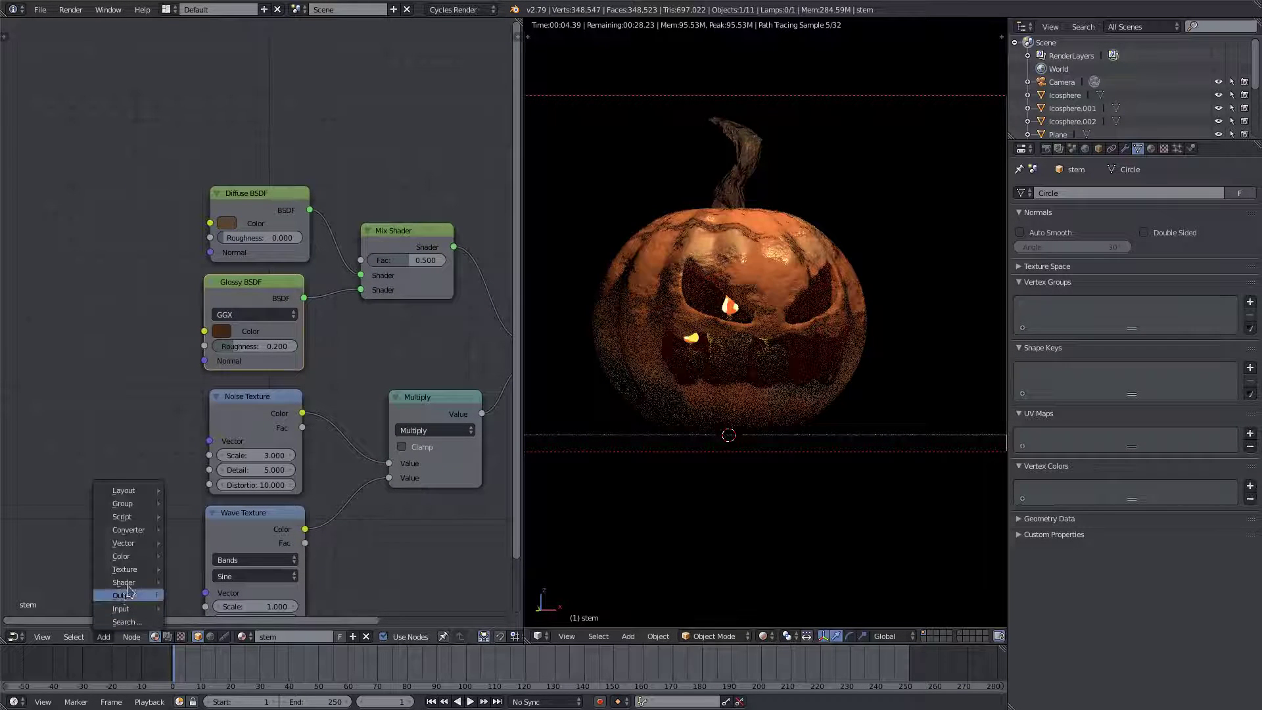
pyautogui.moveTo(127, 570)
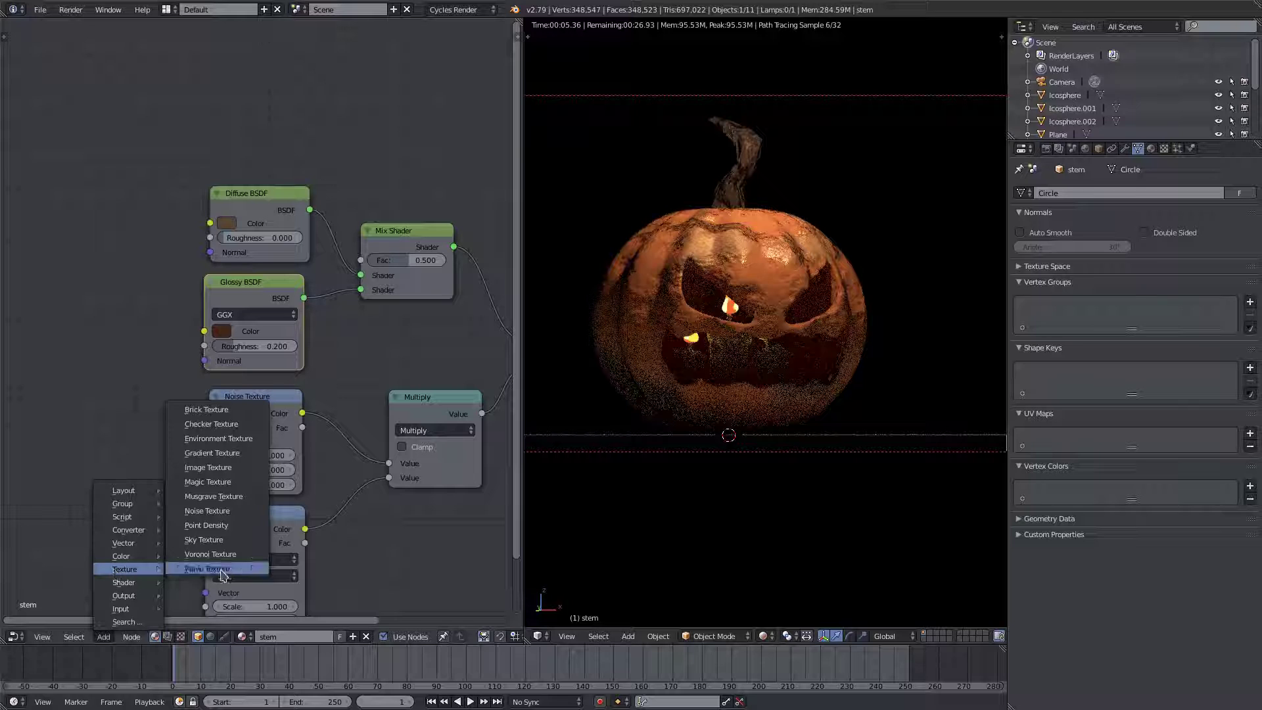
pyautogui.click(191, 496)
pyautogui.click(63, 284)
pyautogui.moveTo(160, 304); pyautogui.dragTo(200, 352)
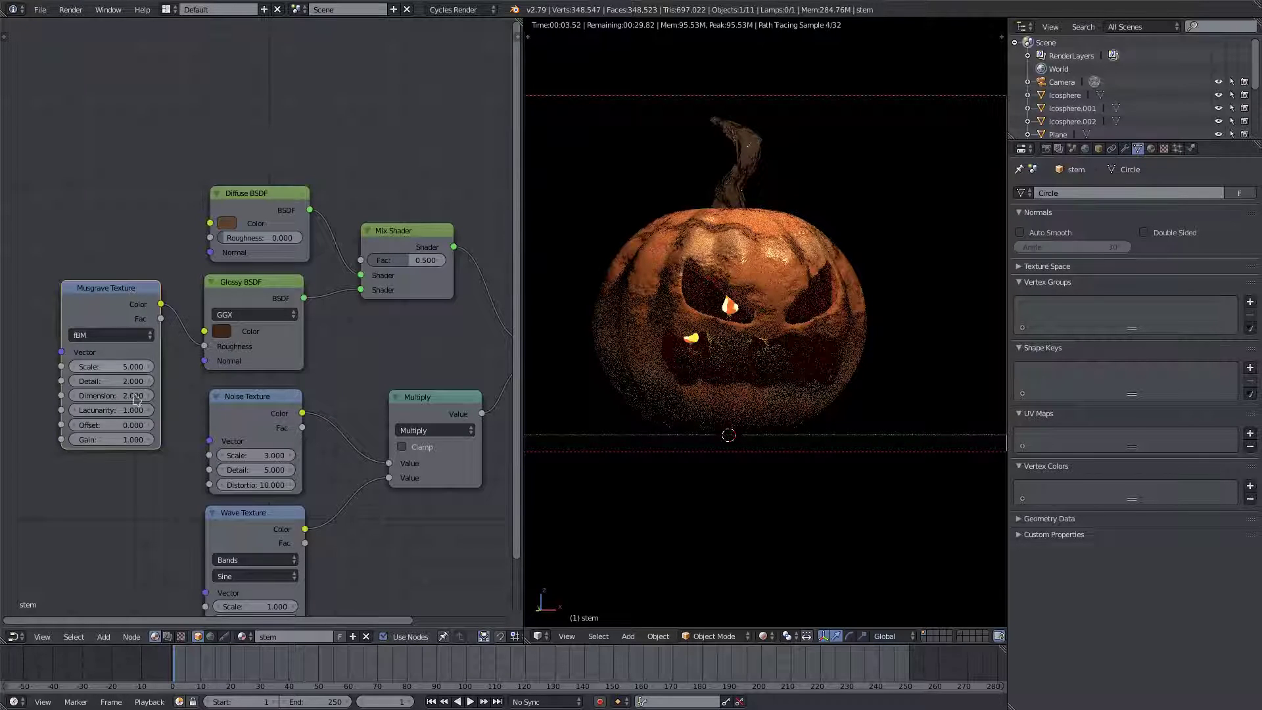
# Step: Set the Musgrave Texture to scale 10, detail 10 and dimension 5
pyautogui.click(107, 365)
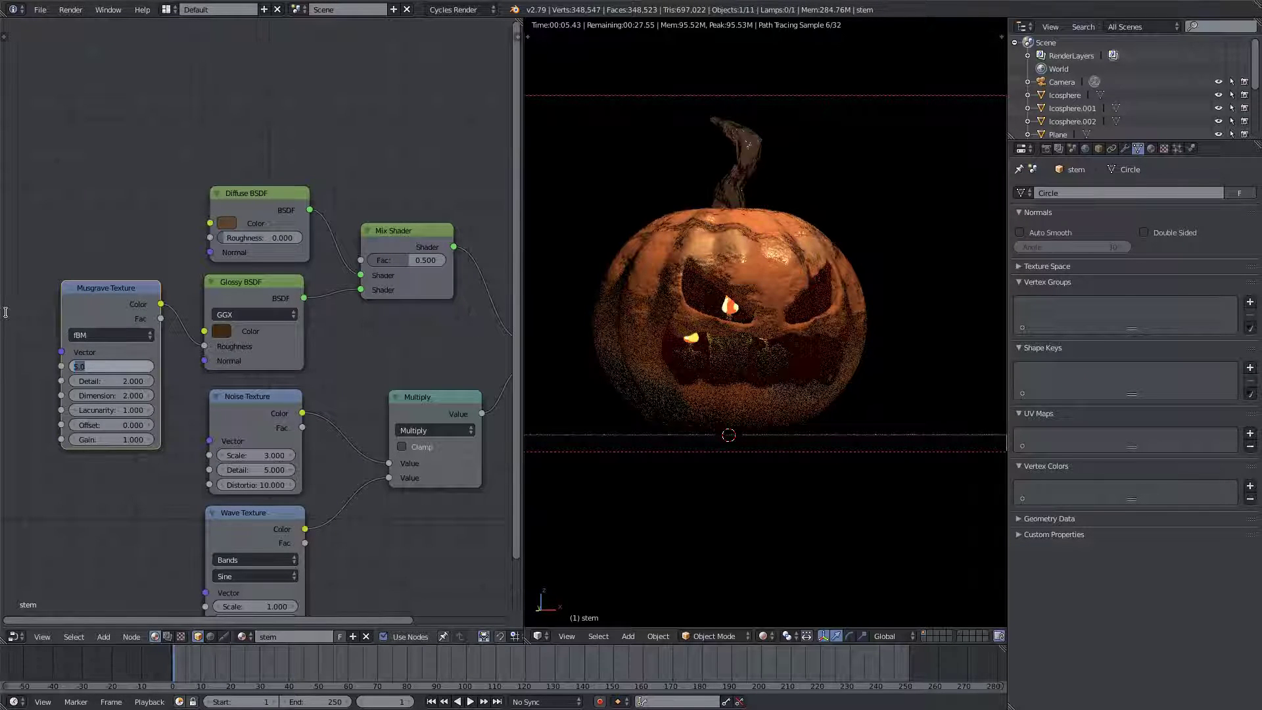
pyautogui.press('Tab')
pyautogui.write('10')
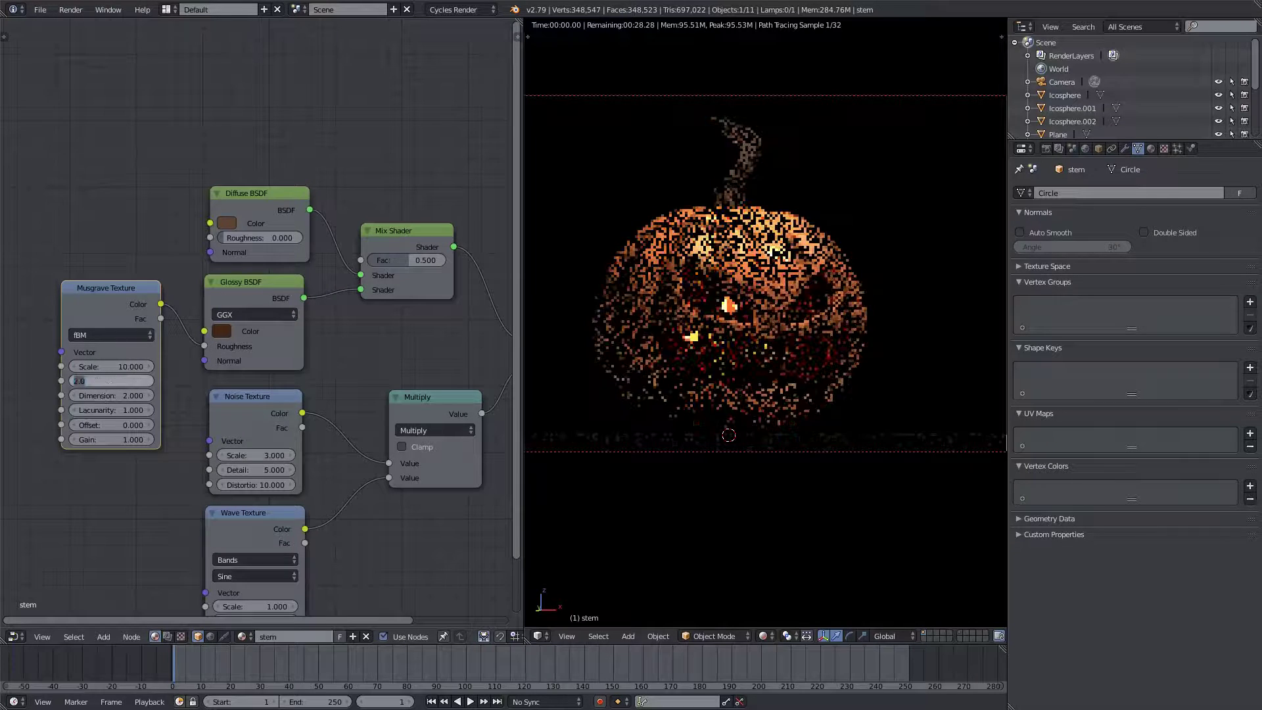
pyautogui.press('Return')
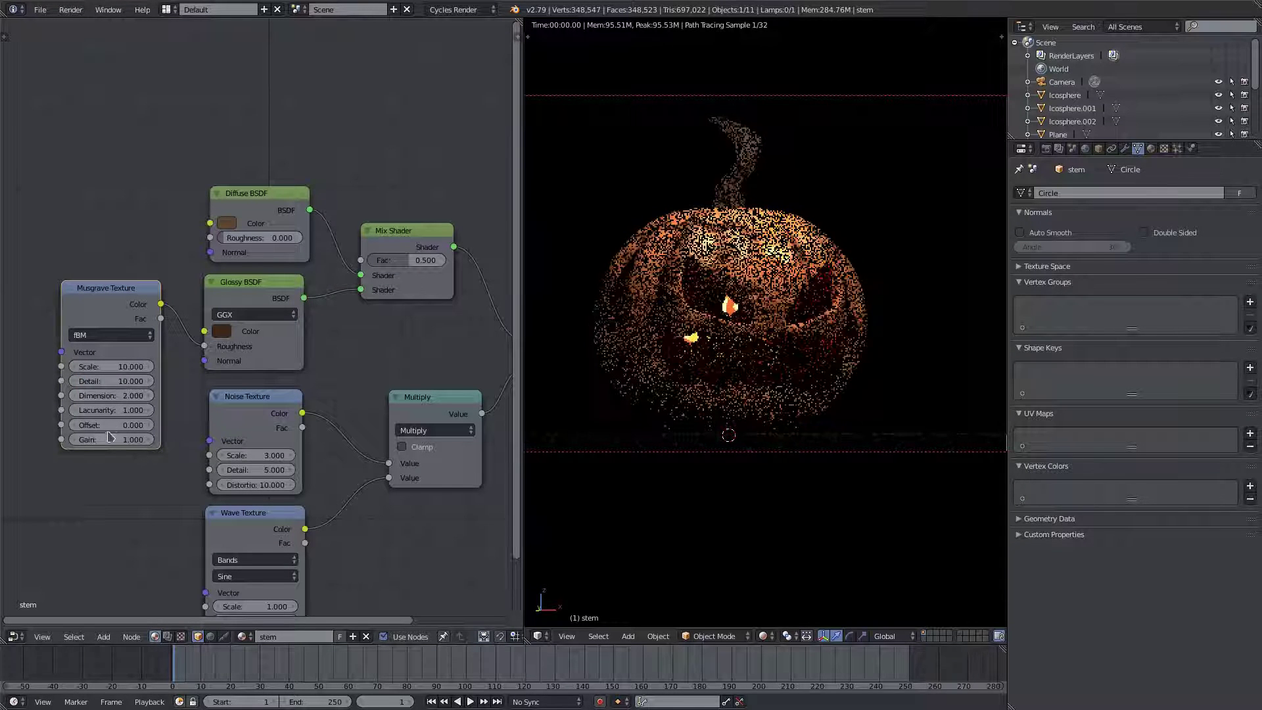
pyautogui.moveTo(110, 399); pyautogui.dragTo(128, 396)
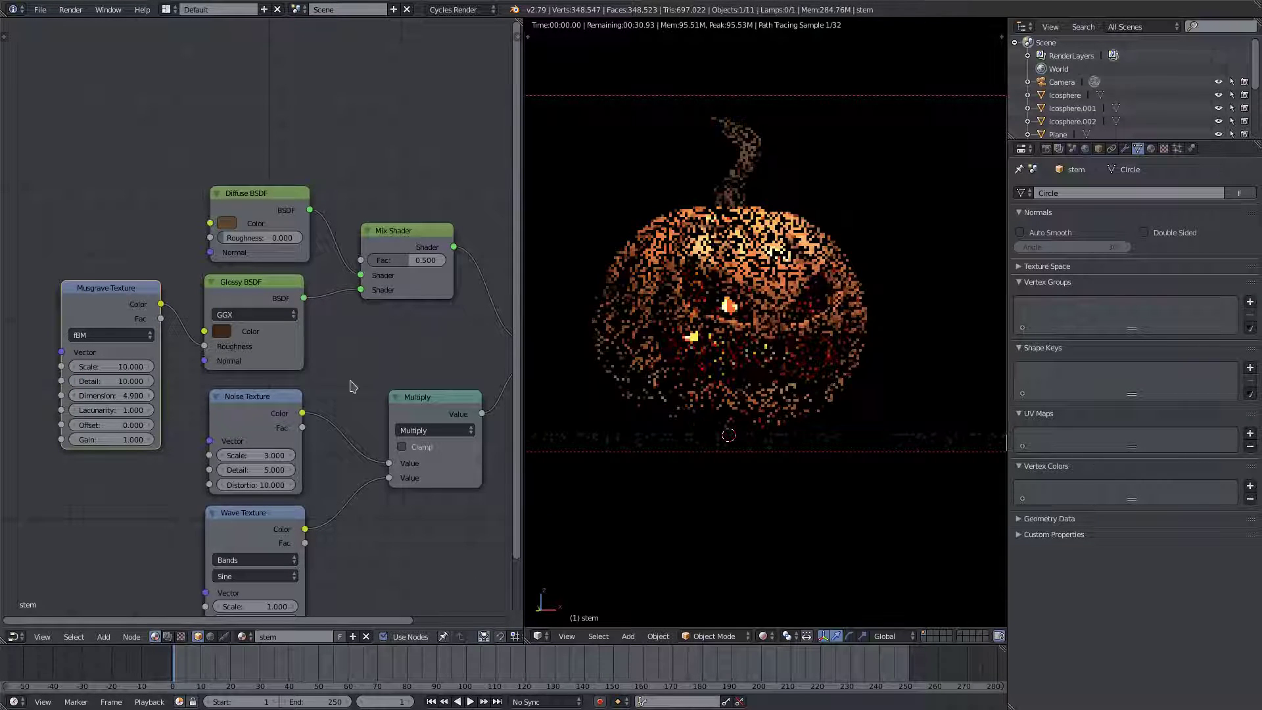
pyautogui.moveTo(219, 409); pyautogui.dragTo(224, 408)
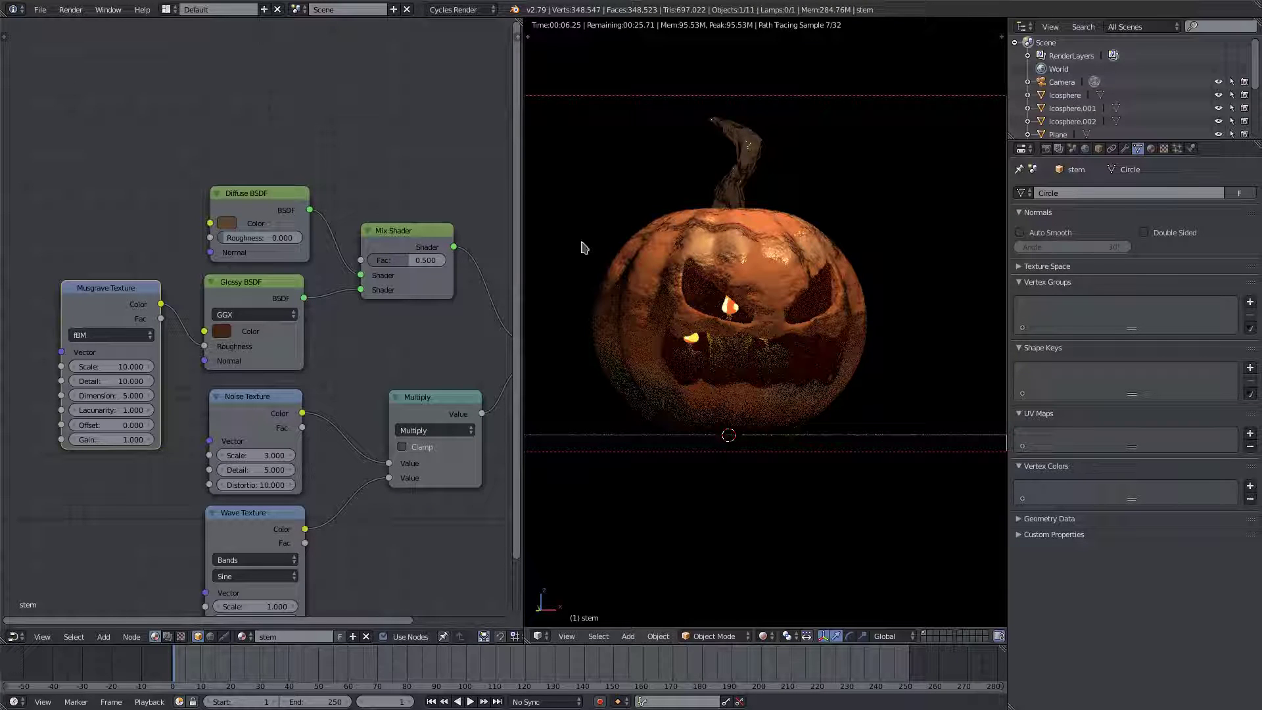
# Step: Connect the Musgrave Texture's Fac output to the Mix Shader's Fac input
pyautogui.moveTo(172, 316); pyautogui.dragTo(296, 322, button='middle')
pyautogui.moveTo(258, 310); pyautogui.dragTo(485, 266)
pyautogui.moveTo(479, 335); pyautogui.dragTo(368, 333, button='middle')
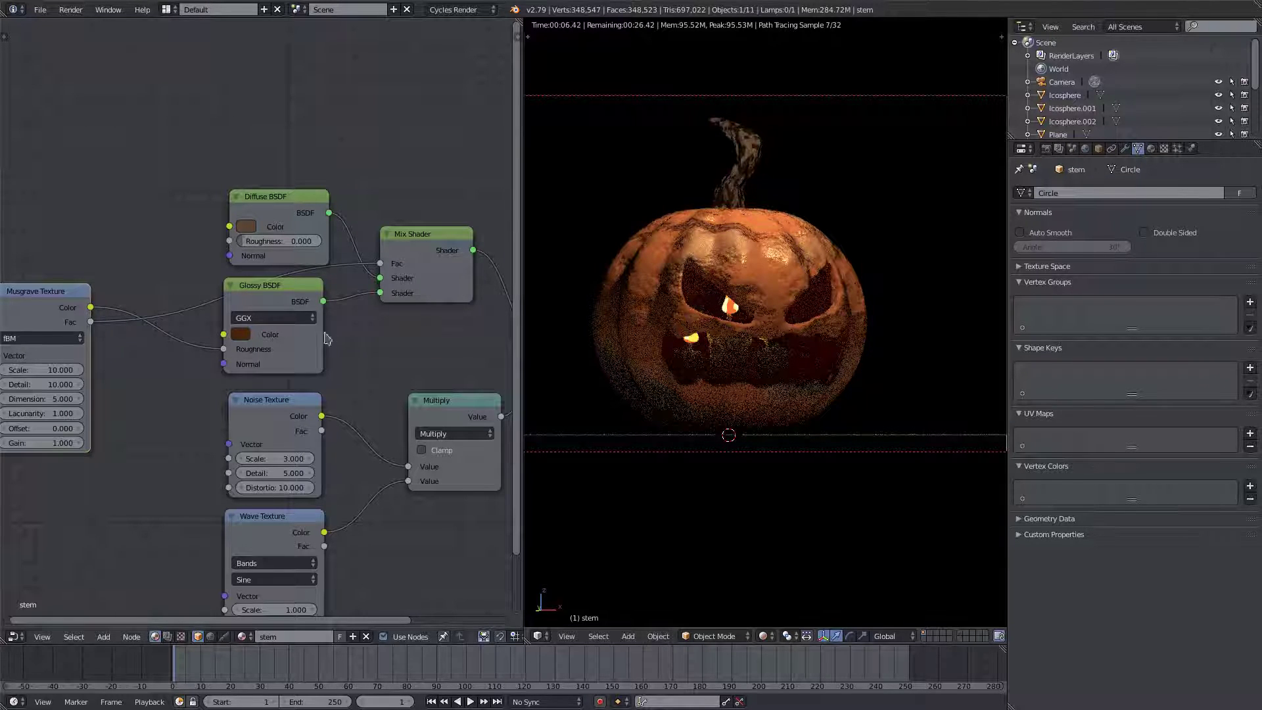
# Step: Move the Musgrave Texture node closer to the shaders and lighten the Glossy BSDF's brown color
pyautogui.moveTo(82, 294); pyautogui.dragTo(147, 272)
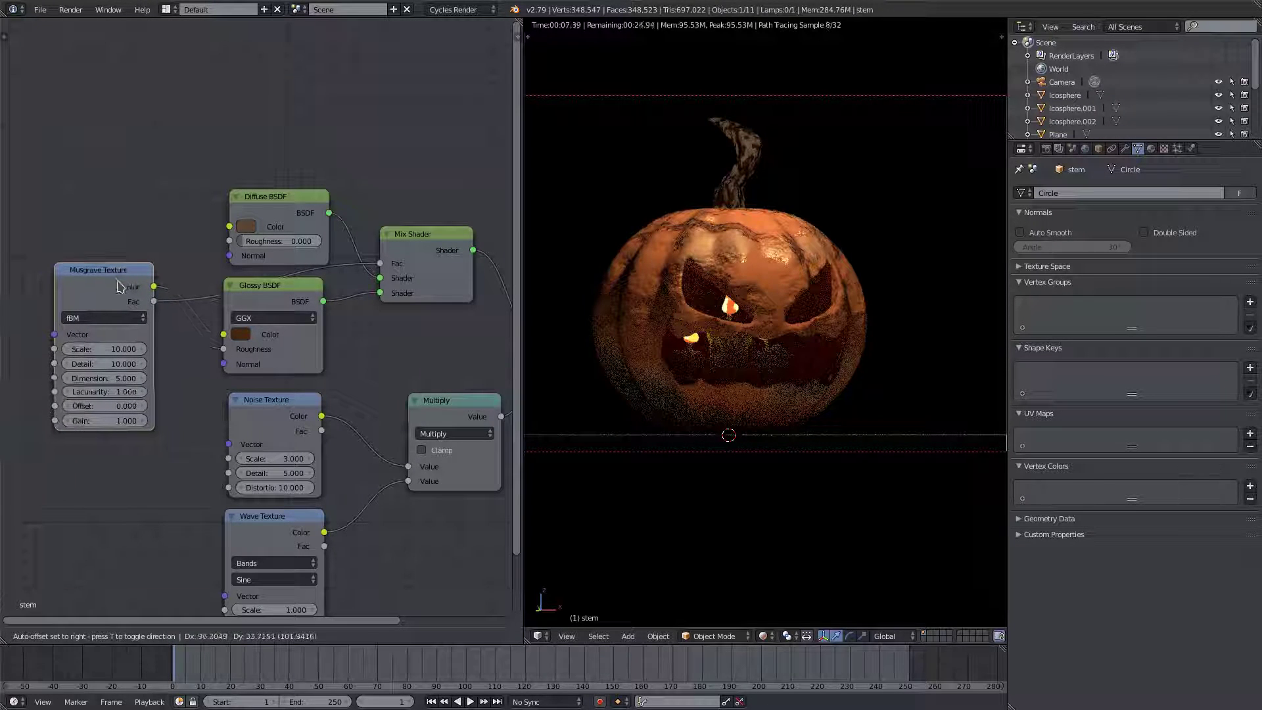
pyautogui.click(241, 335)
pyautogui.moveTo(346, 214); pyautogui.dragTo(346, 204)
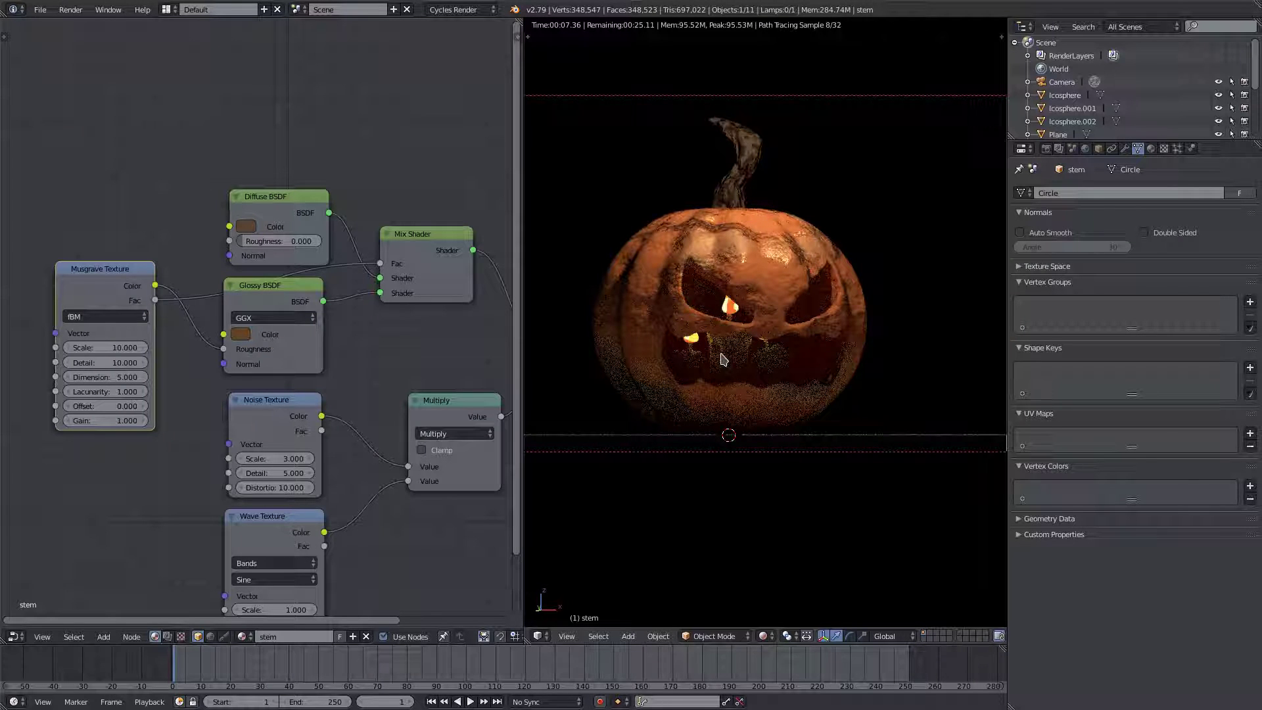
pyautogui.rightClick(703, 364)
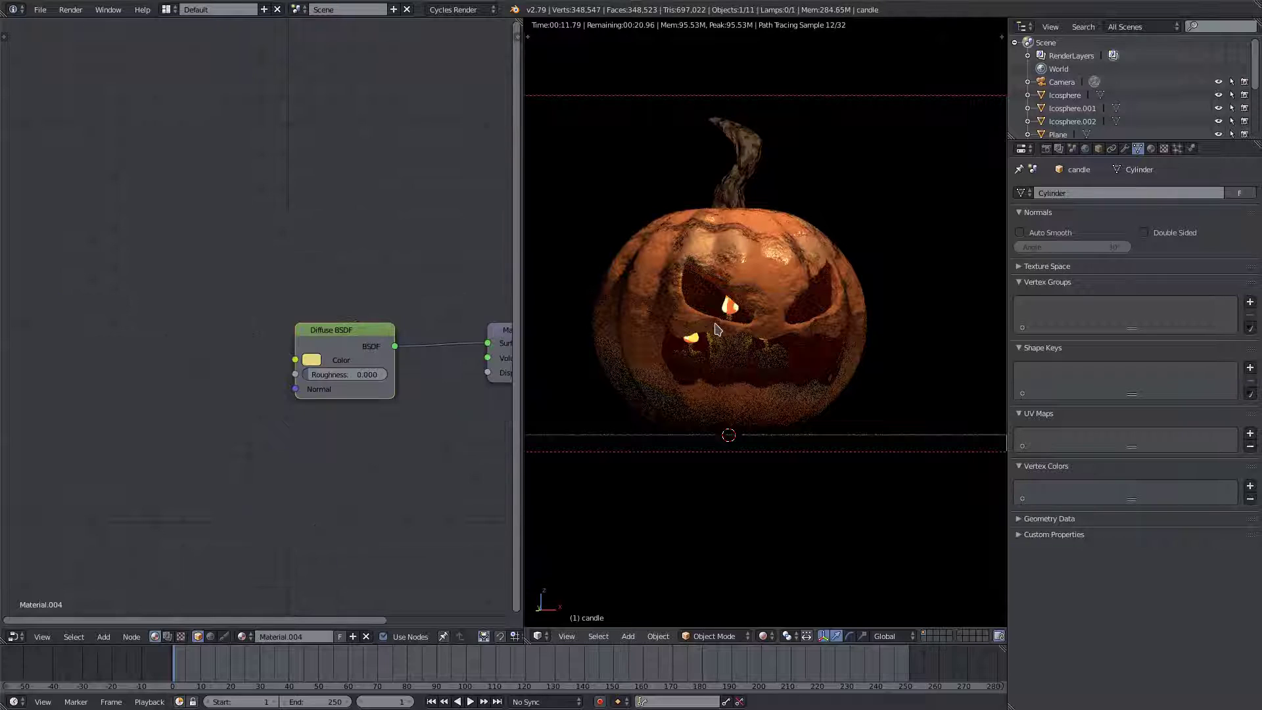
pyautogui.press('Home')
pyautogui.click(103, 636)
pyautogui.moveTo(124, 581)
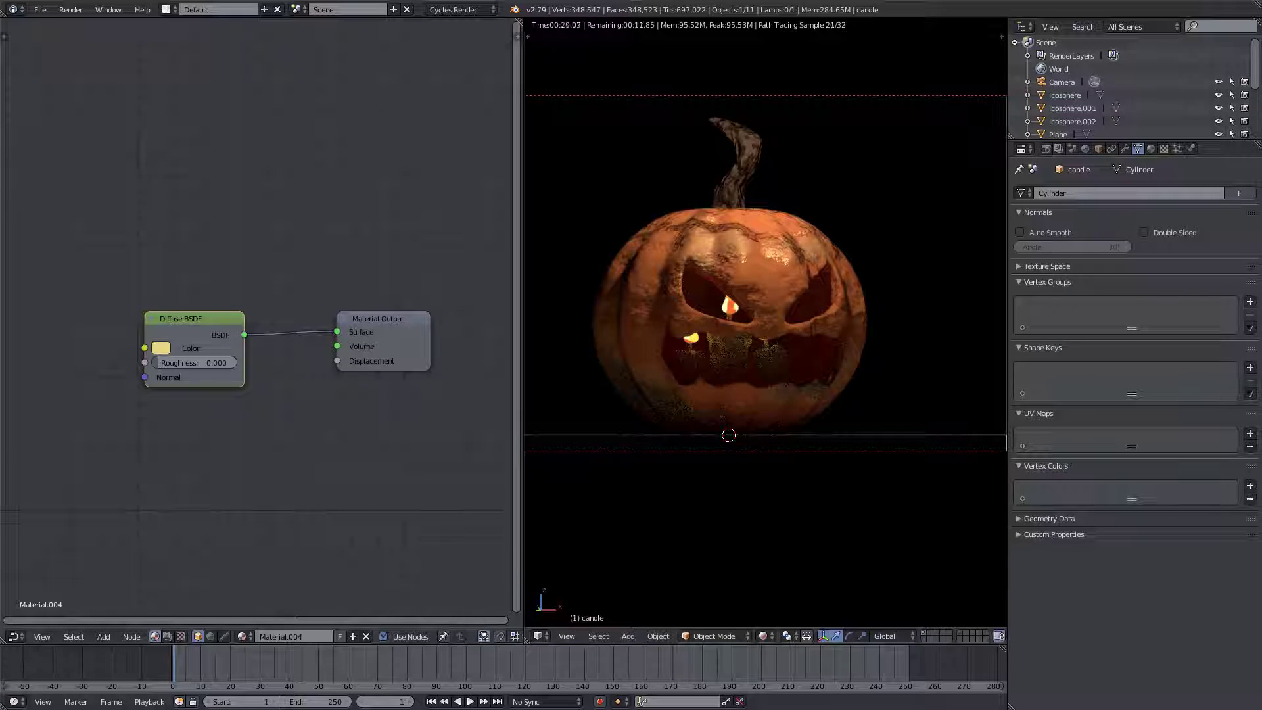
# Step: Merge the node editor's area into the 3D viewport and switch the viewport to Material shading
pyautogui.moveTo(527, 640); pyautogui.dragTo(489, 618)
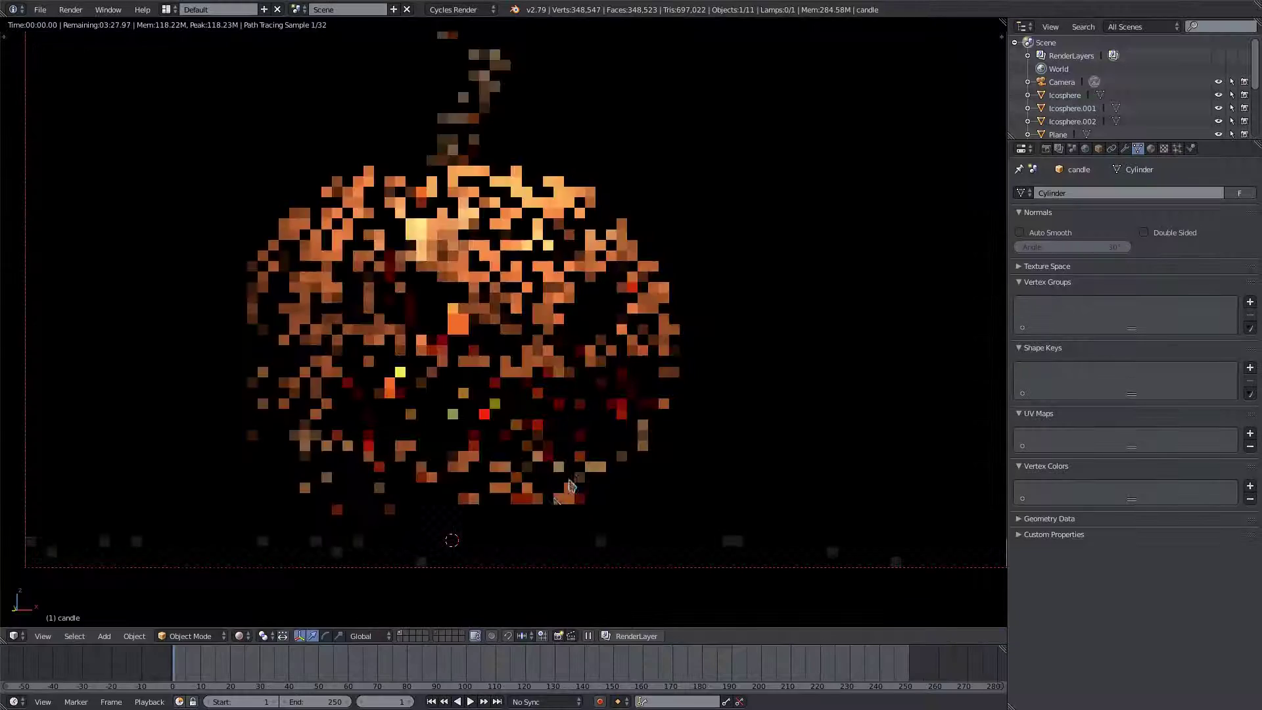
pyautogui.click(239, 636)
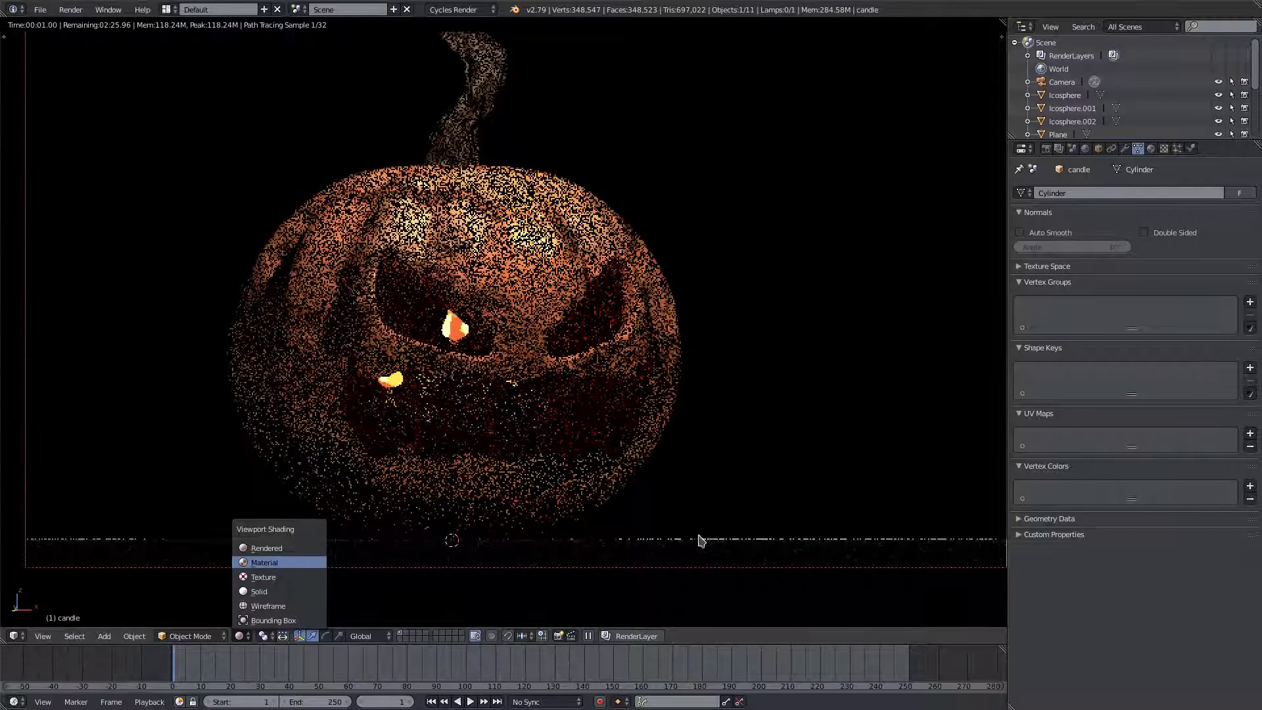
pyautogui.click(264, 563)
# Step: Select the ground plane, give it a new Diffuse BSDF material and darken its color to near black
pyautogui.rightClick(735, 547)
pyautogui.moveTo(599, 427)
pyautogui.mouseDown(button='middle')
pyautogui.moveTo(564, 457)
pyautogui.moveTo(587, 418)
pyautogui.mouseUp(button='middle')
pyautogui.scroll(9, 504, 426)
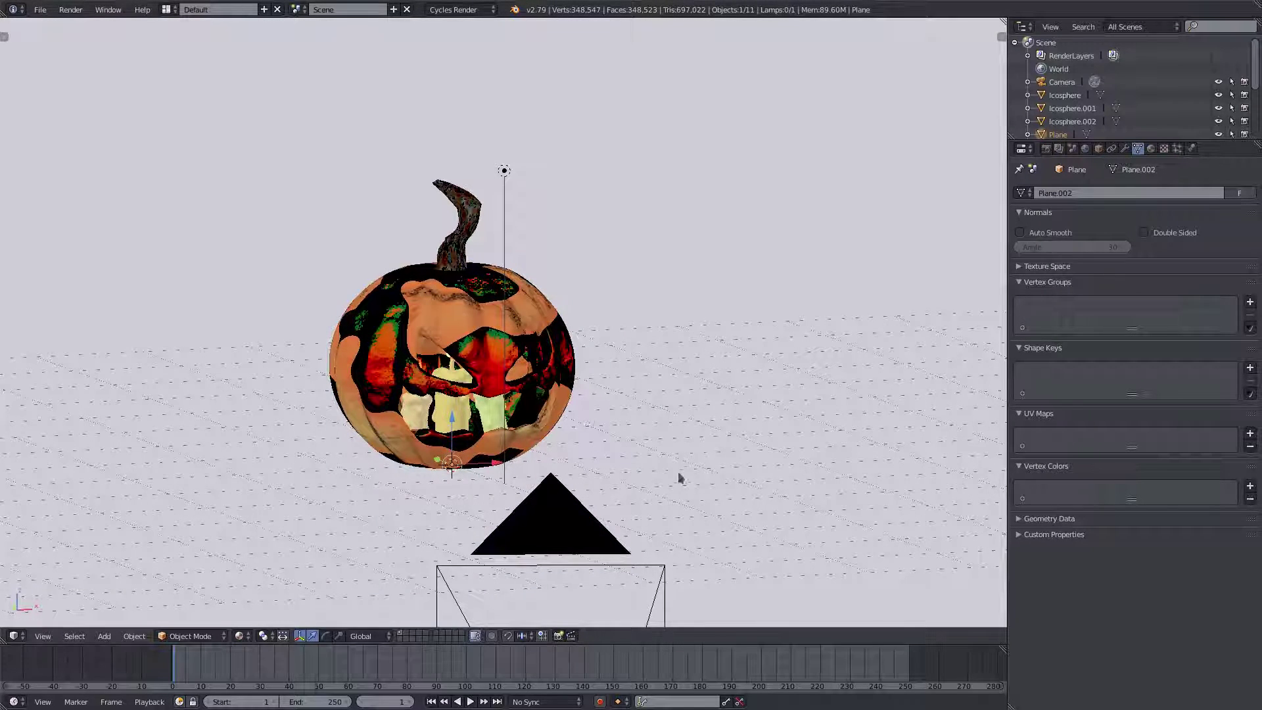
pyautogui.click(1152, 148)
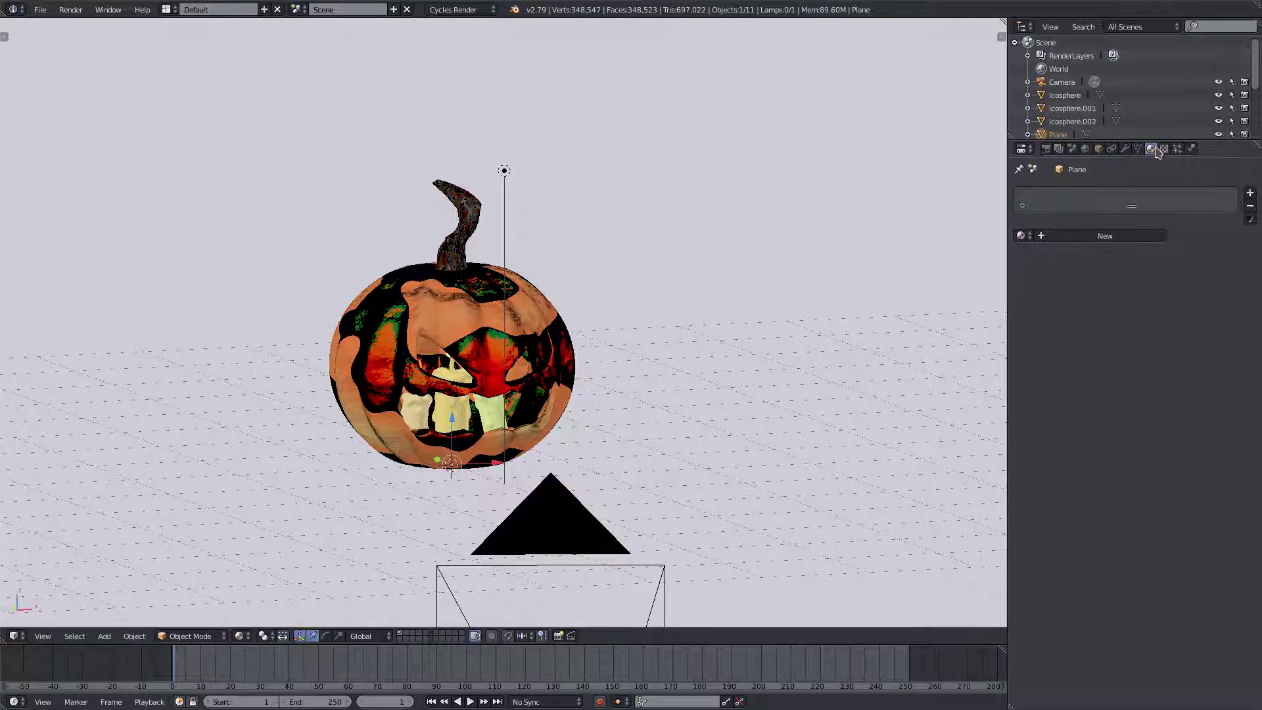
pyautogui.click(1076, 235)
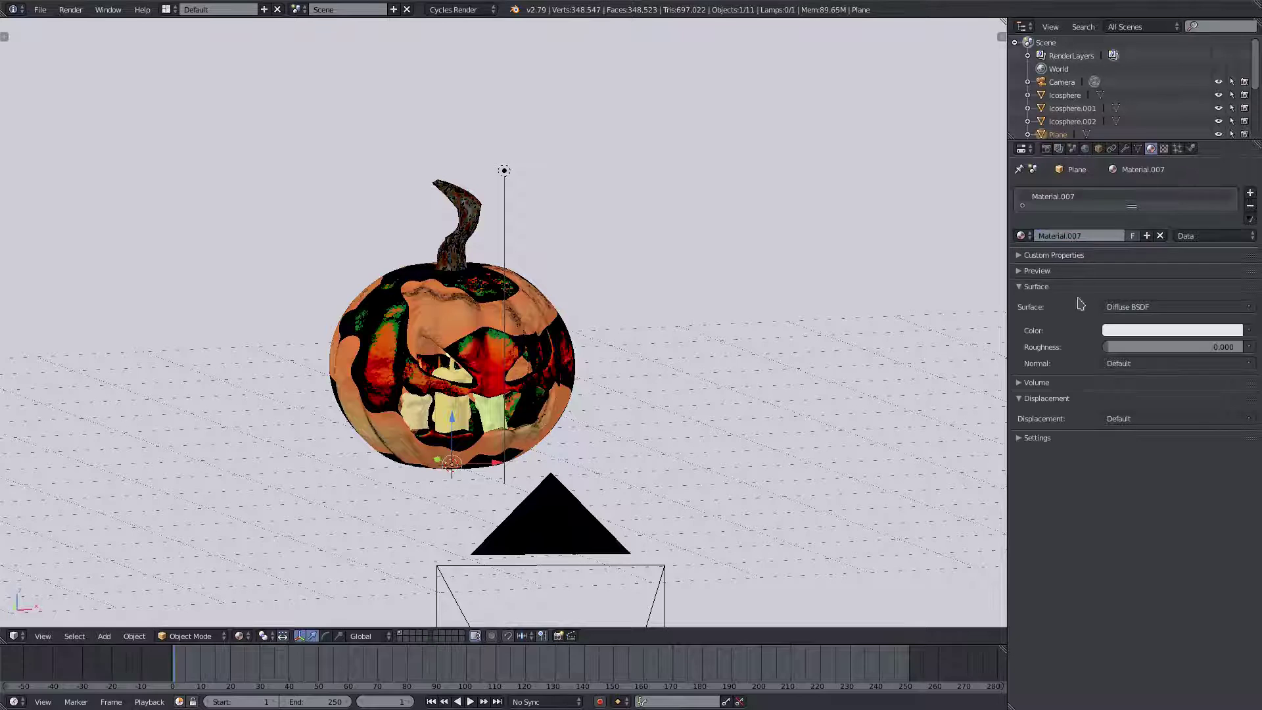
pyautogui.click(1142, 330)
pyautogui.moveTo(1232, 149); pyautogui.dragTo(1232, 221)
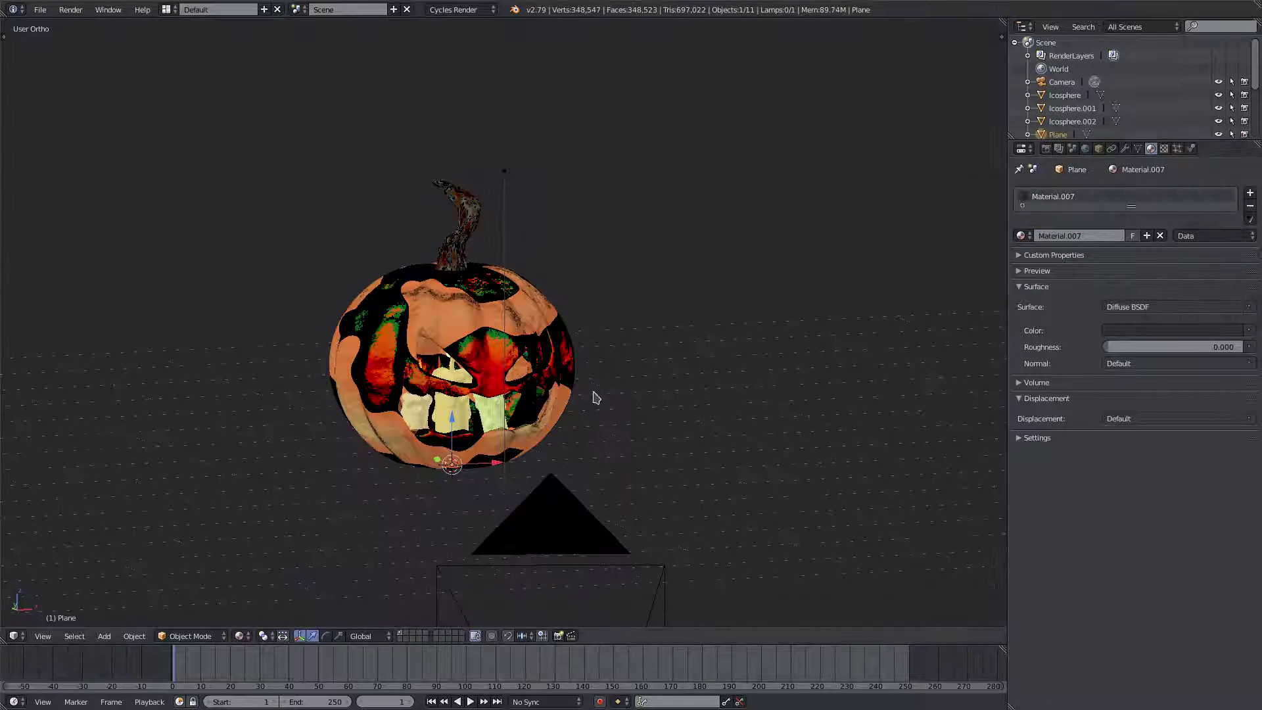
# Step: Return to the camera view with Rendered shading, showing the whole camera frame
pyautogui.press('KP_0')
pyautogui.click(240, 636)
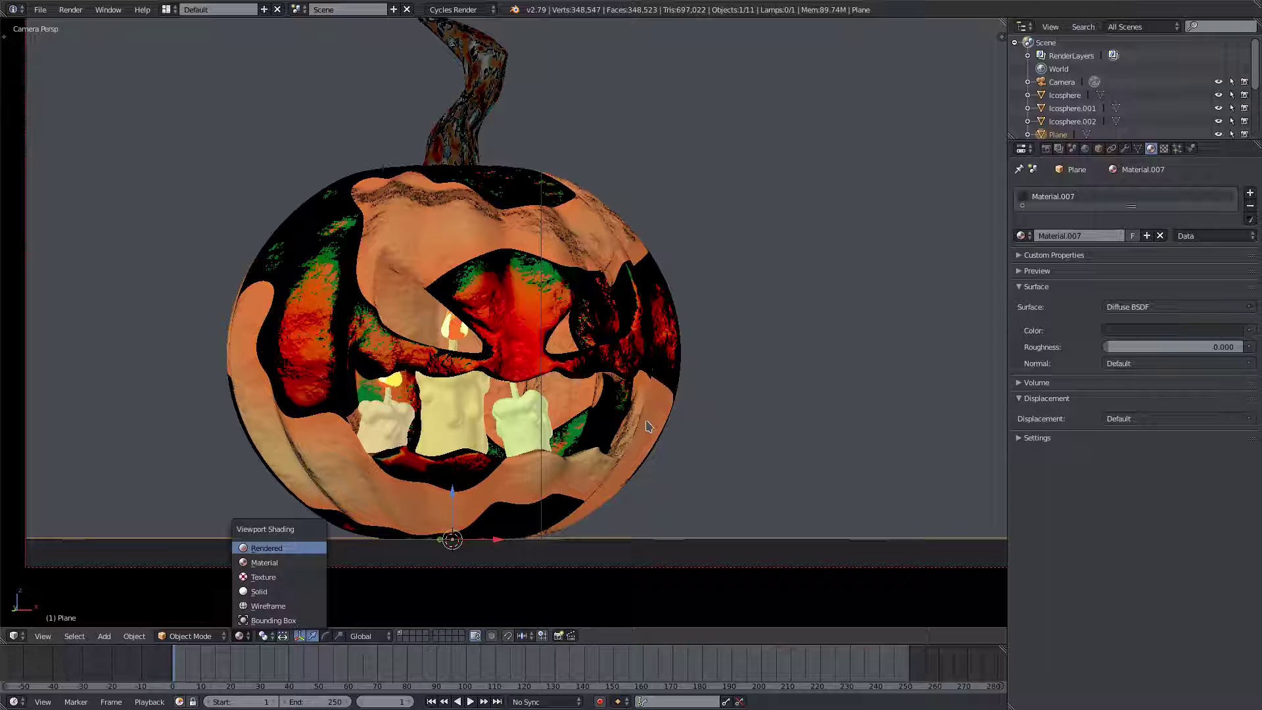
pyautogui.press('Return')
pyautogui.scroll(-3, 646, 422)
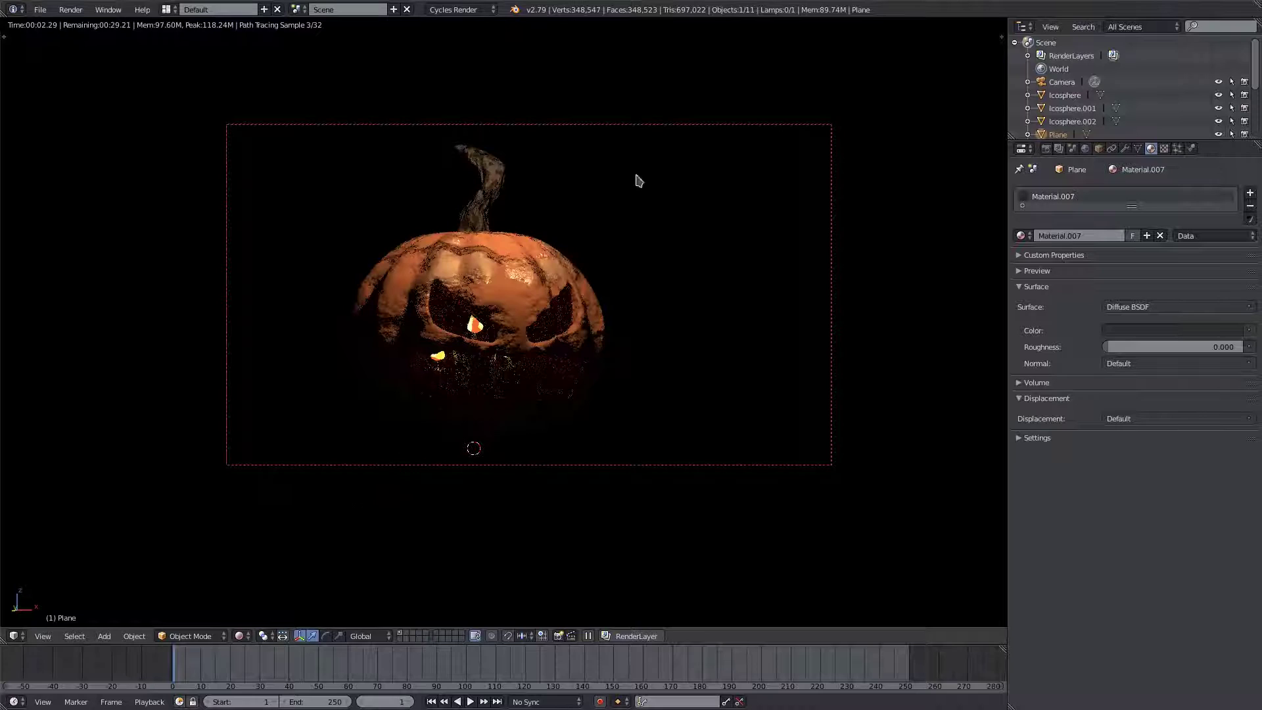
# Step: Try deleting the point lamp from the scene, and undo the deletion
pyautogui.scroll(-5, 1071, 96)
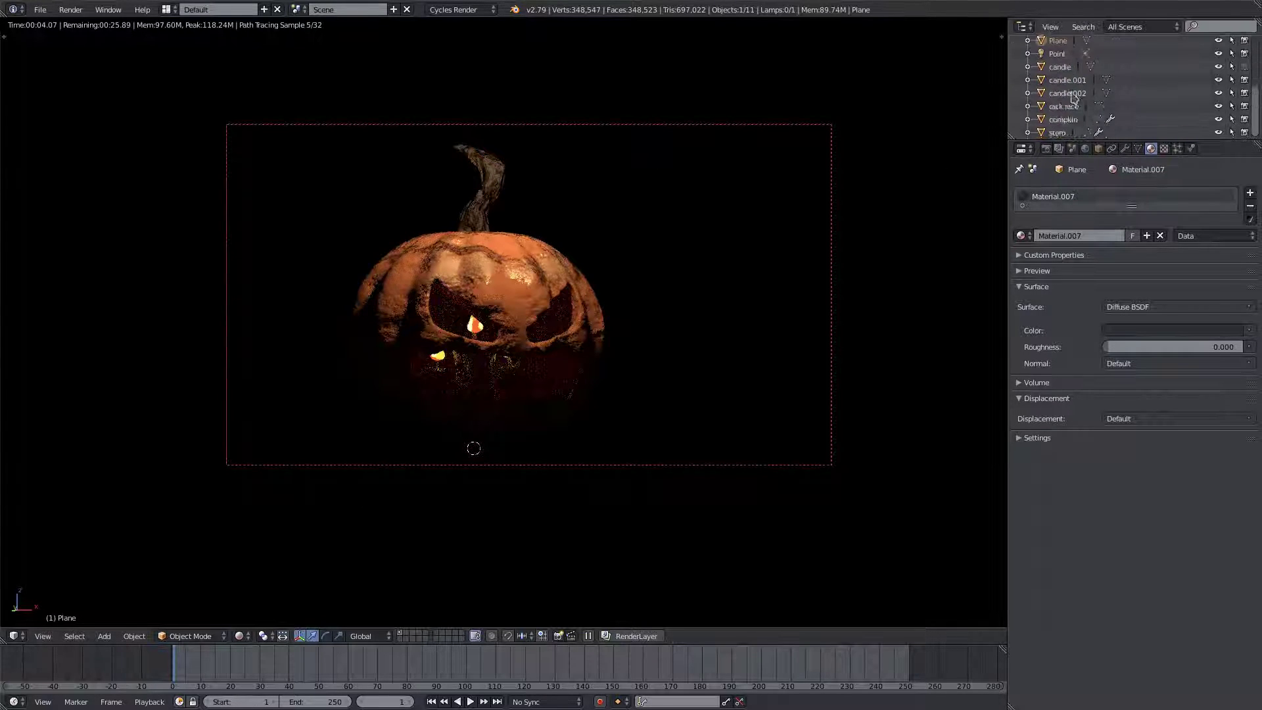
pyautogui.rightClick(709, 188)
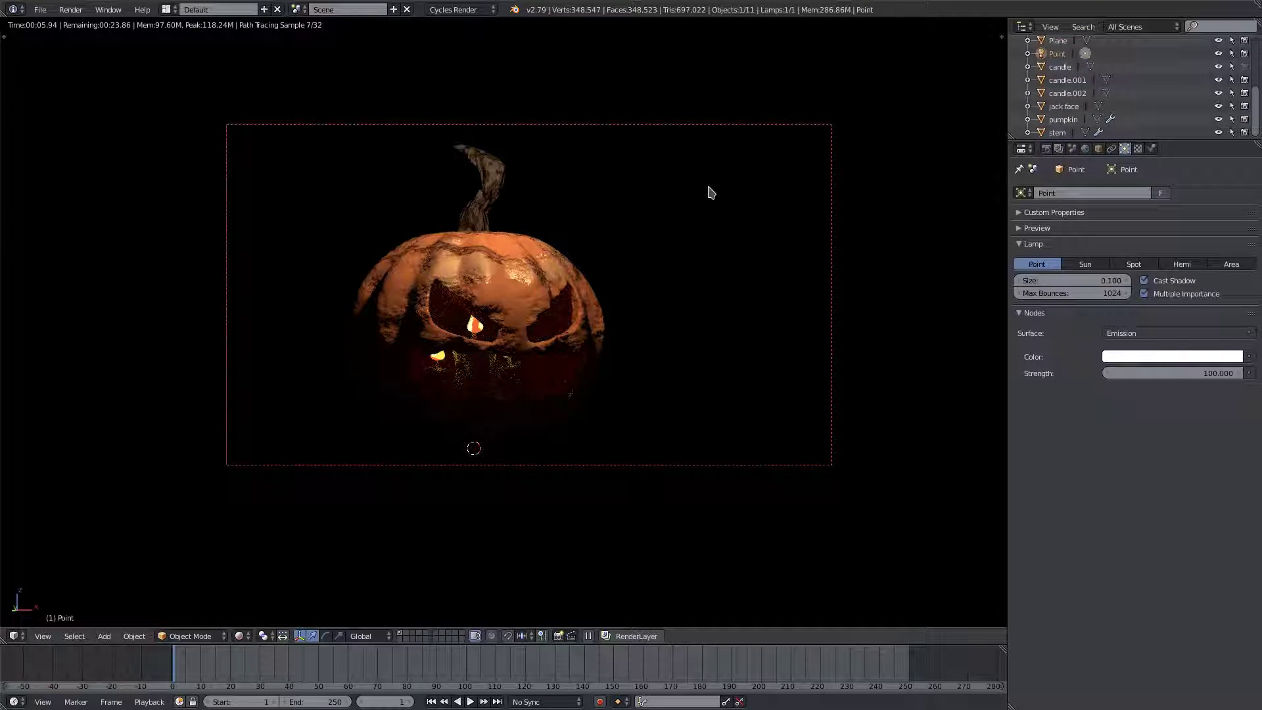
pyautogui.press('x')
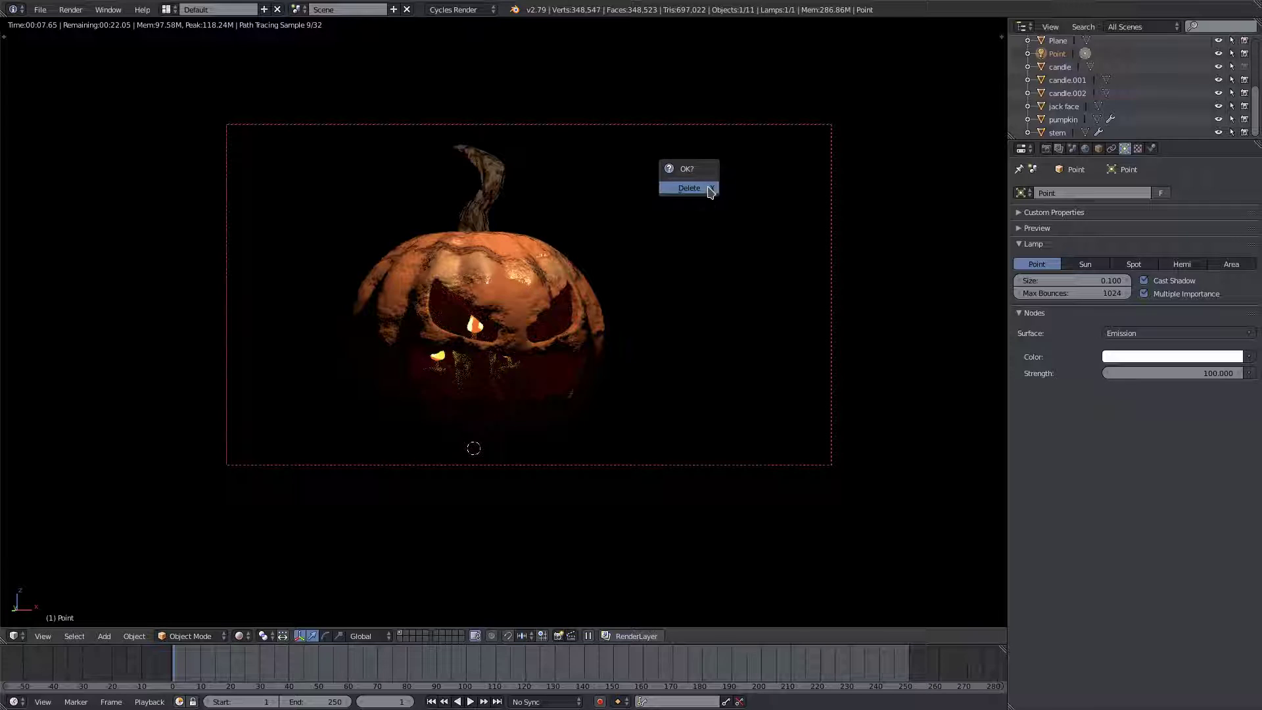
pyautogui.click(709, 190)
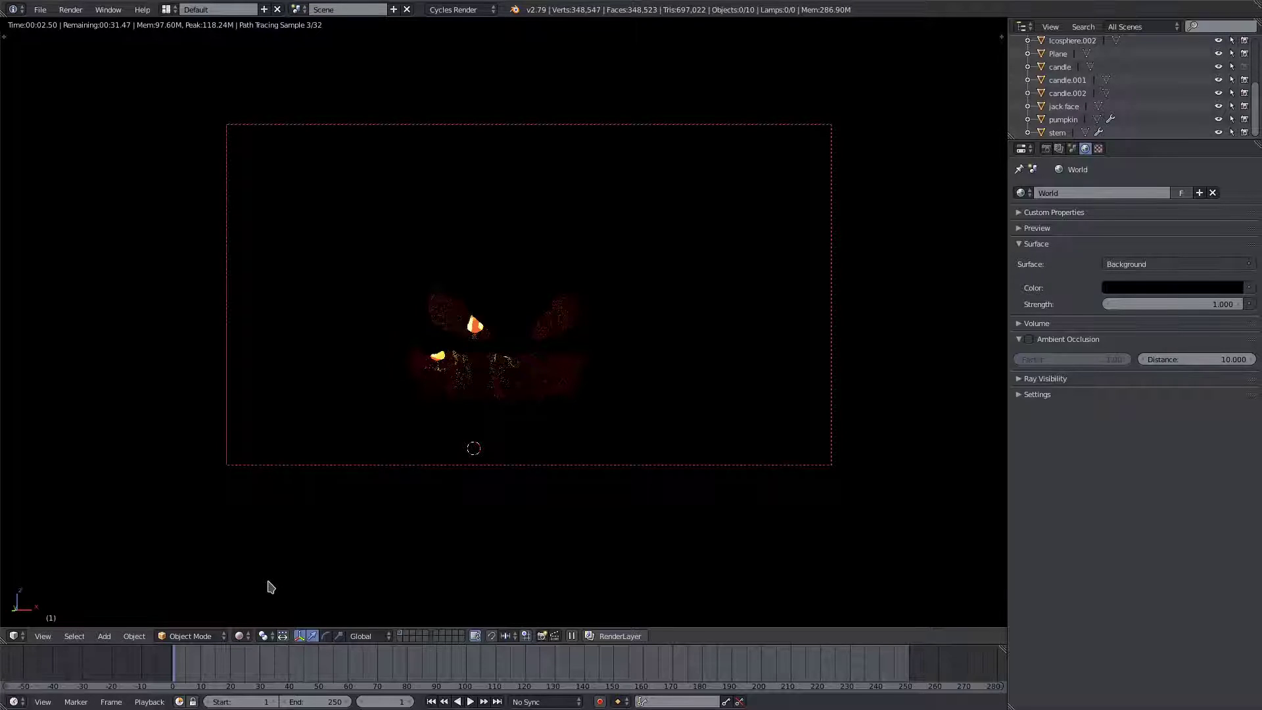
pyautogui.hotkey('ctrl', 'z')
# Step: Switch the camera view to Material shading and back to Rendered shading
pyautogui.click(237, 636)
pyautogui.click(281, 563)
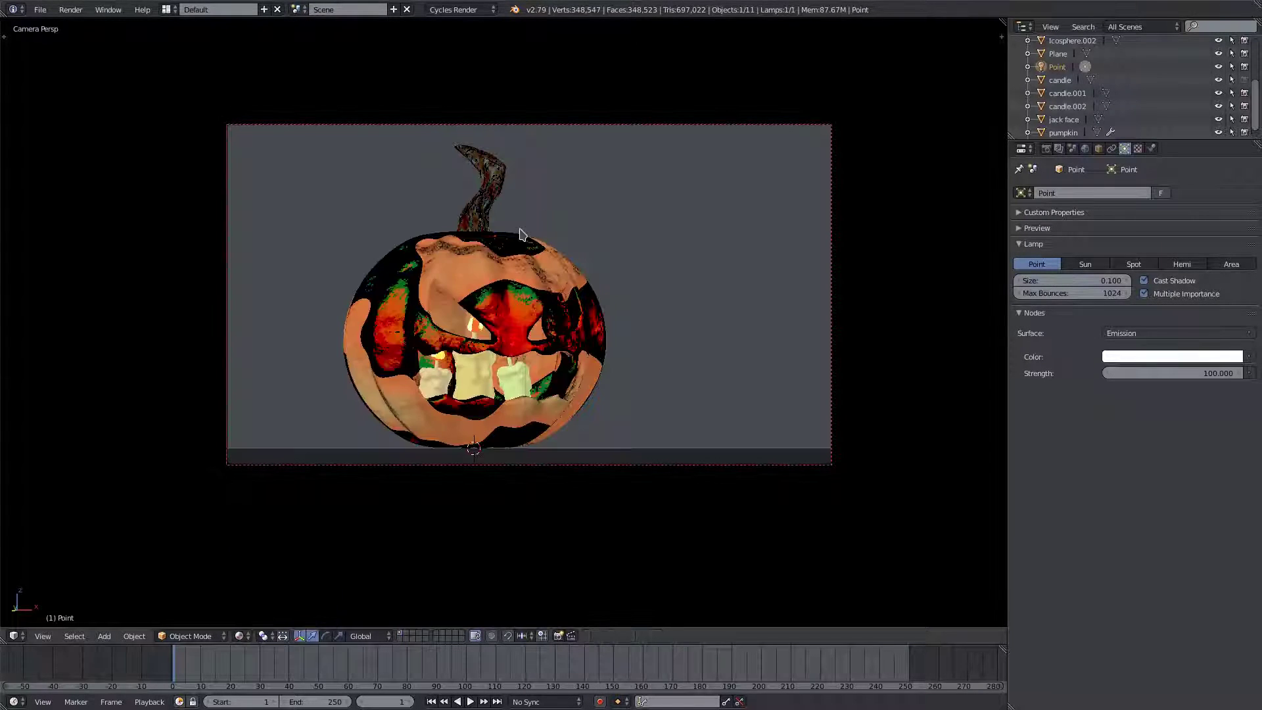
pyautogui.click(240, 635)
pyautogui.click(240, 635)
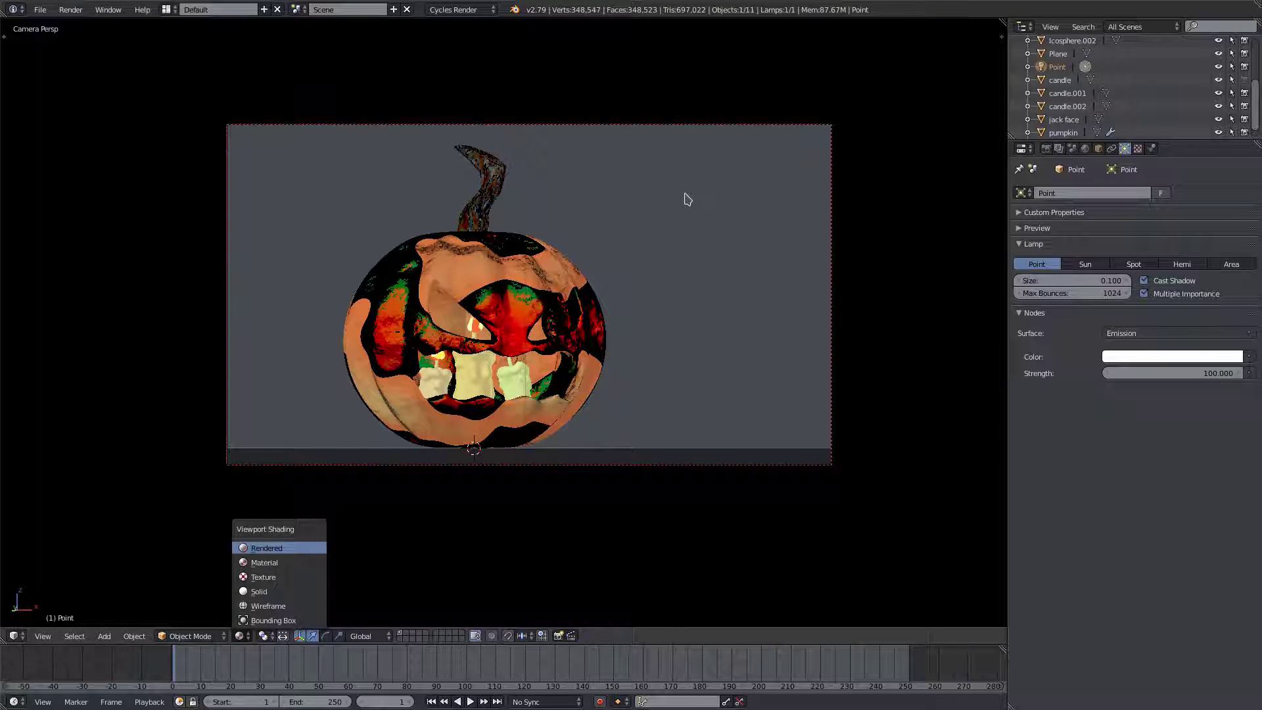
pyautogui.press('Return')
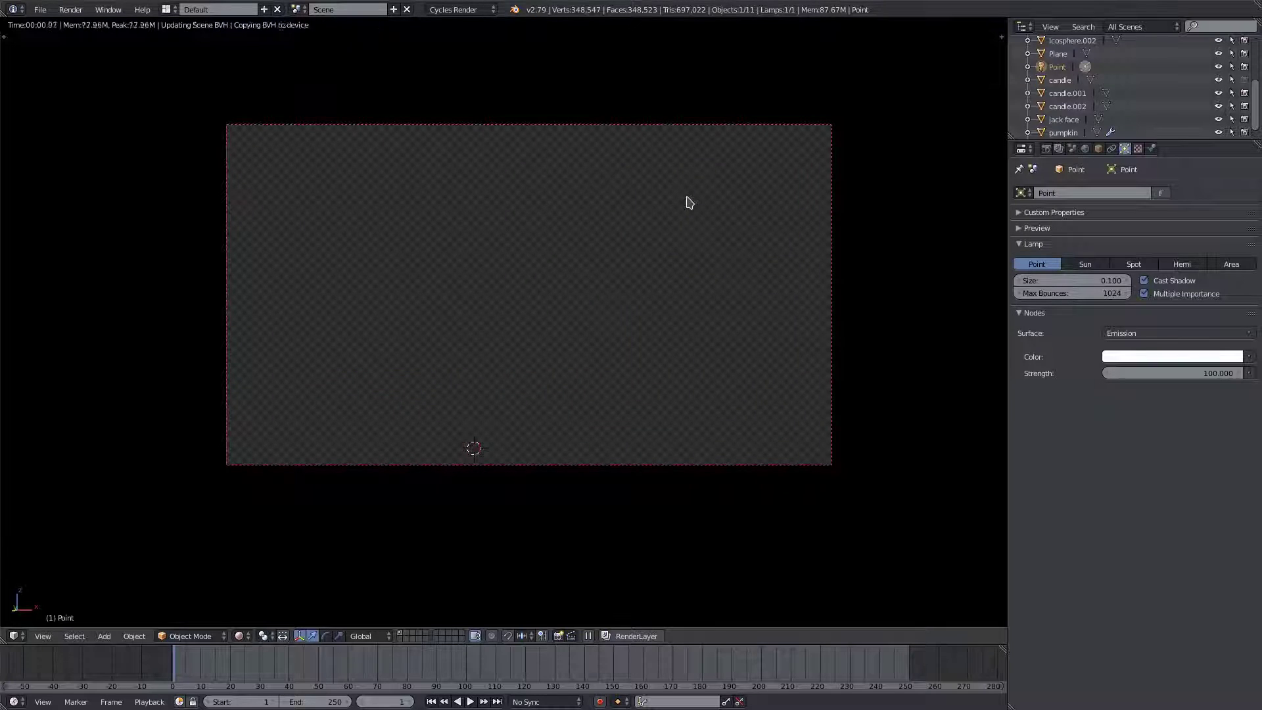
# Step: Duplicate the point lamp and place the copy on the pumpkin's left side, about 3.5 units from the original
pyautogui.hotkey('shift', 'd')
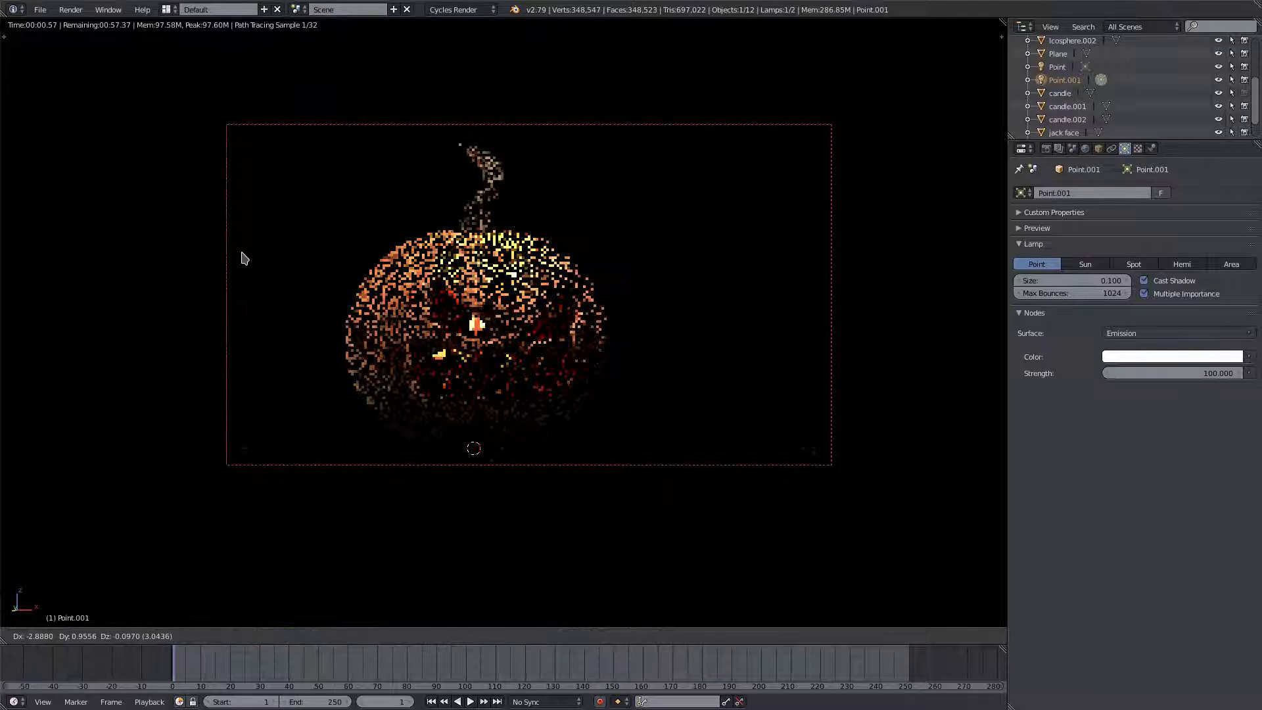
pyautogui.rightClick(155, 267)
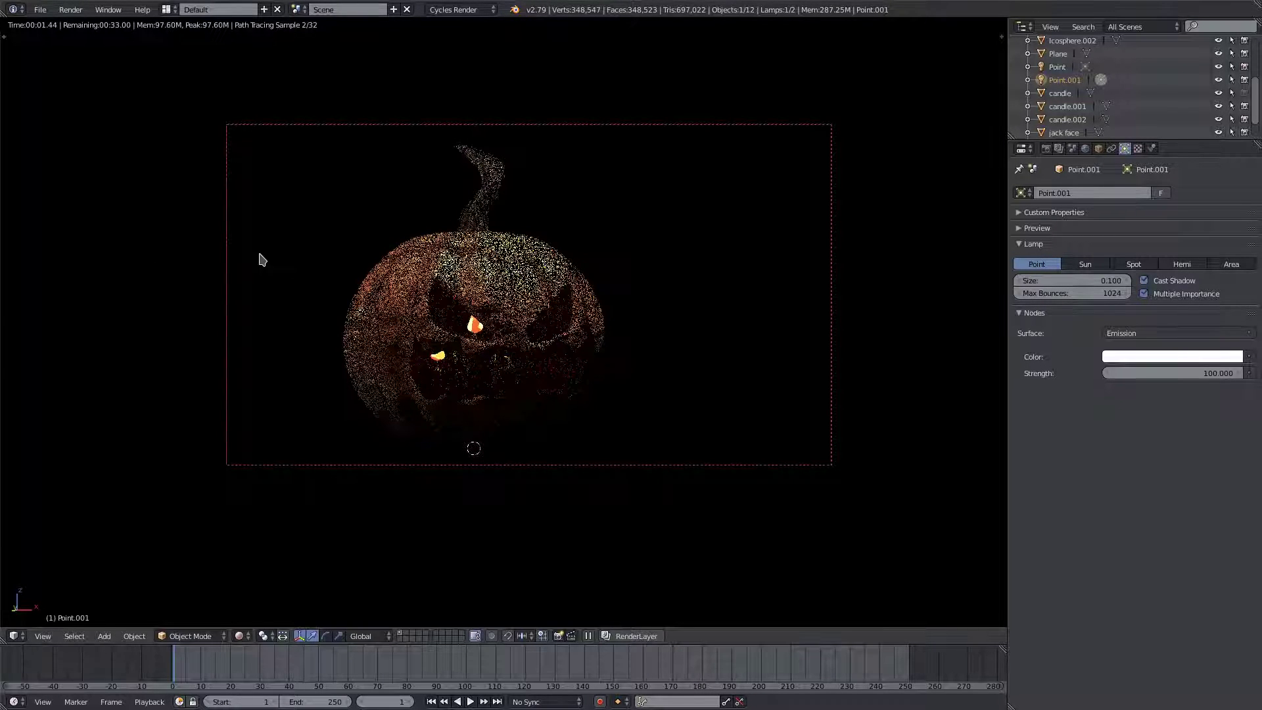